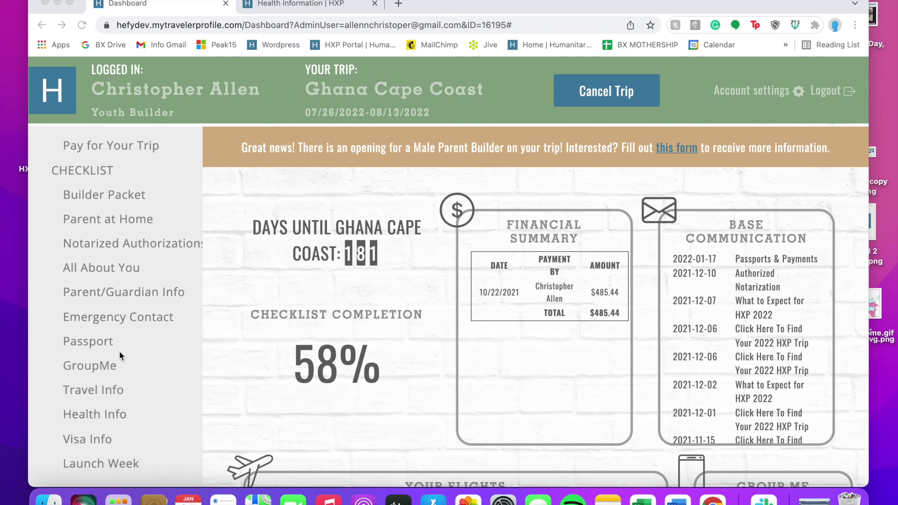
Open the Health Info form from the checklist sidebar and close the duplicate tab
click(100, 410)
scroll(397, 427, down, 3)
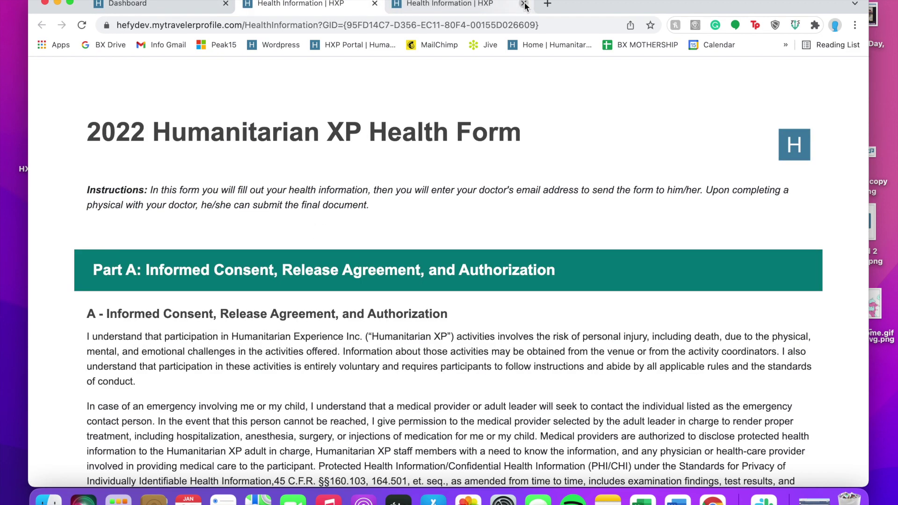
click(524, 4)
Scroll through the Part A consent text to the Full Legal Name field and select it
scroll(417, 263, down, 5)
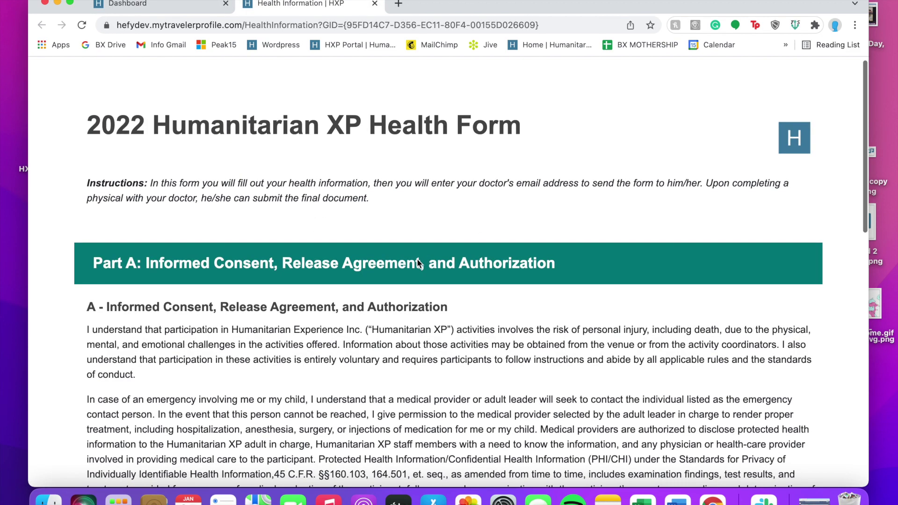
scroll(417, 262, down, 7)
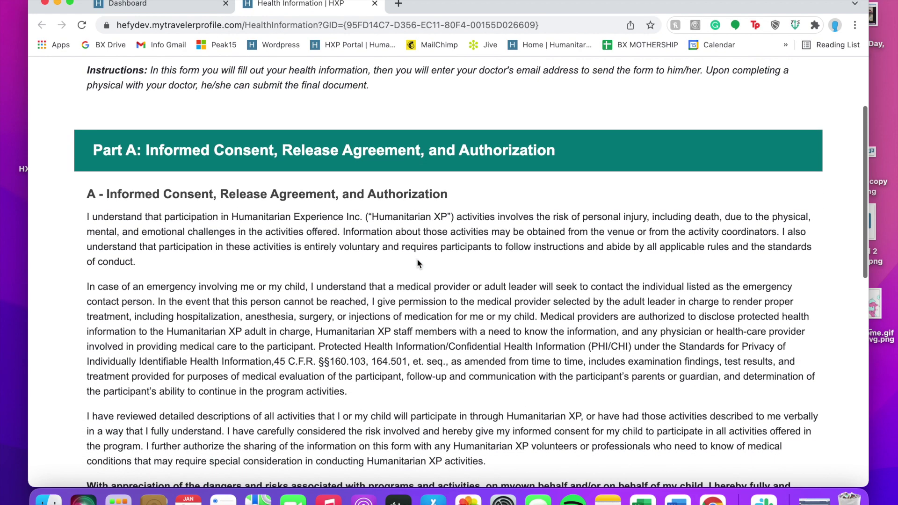
scroll(416, 259, down, 10)
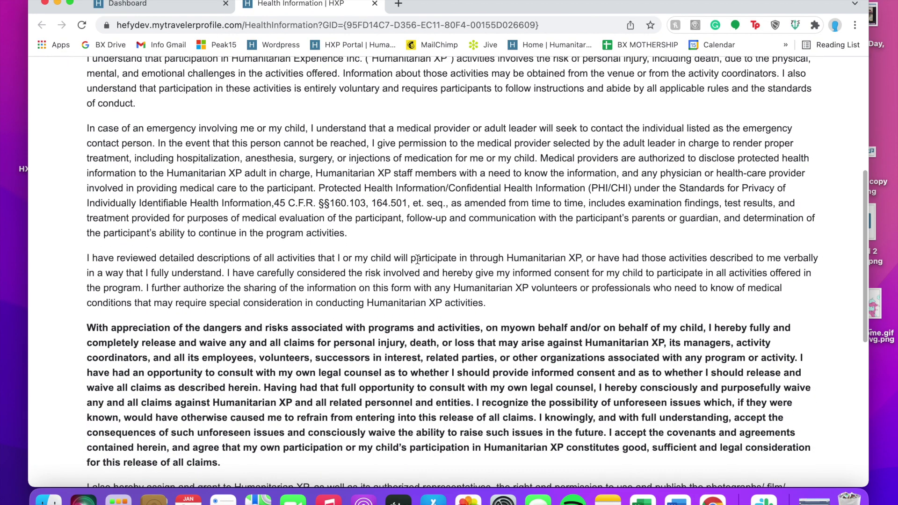
scroll(417, 260, down, 5)
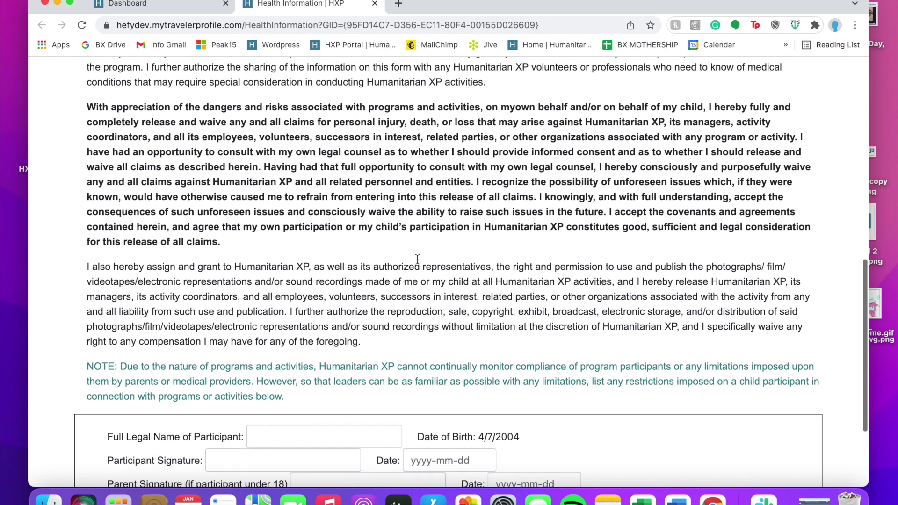
scroll(418, 261, down, 3)
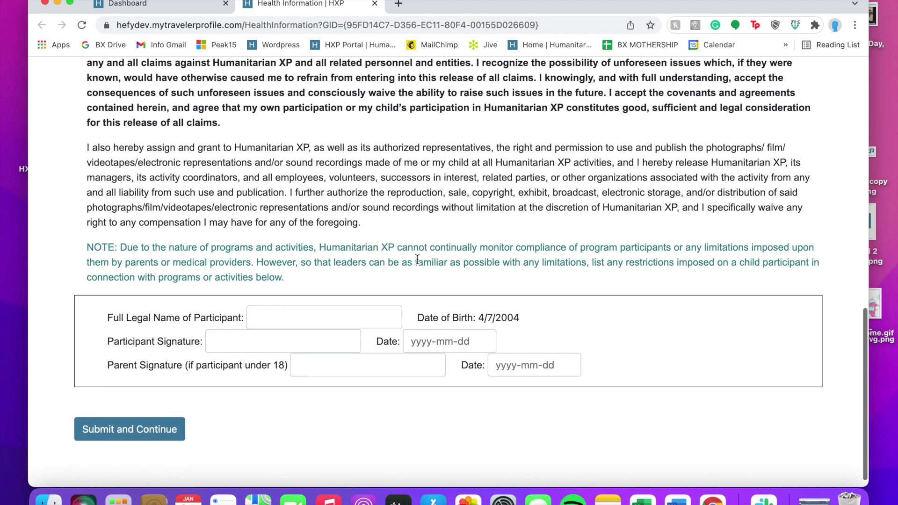
click(395, 312)
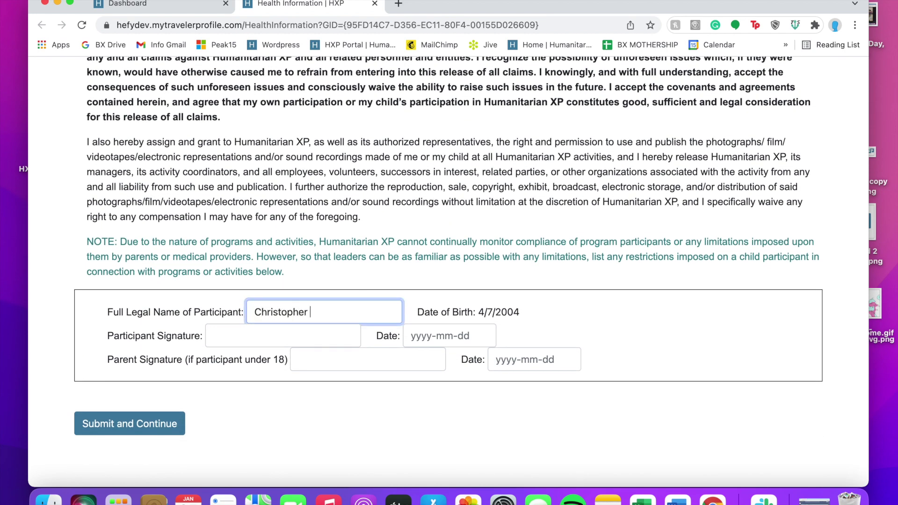
Enter the participant's full legal name, a signature and the 2022-01-25 date in Part A
key(Tab)
key(Tab)
text(2022-01-25)
key(Tab)
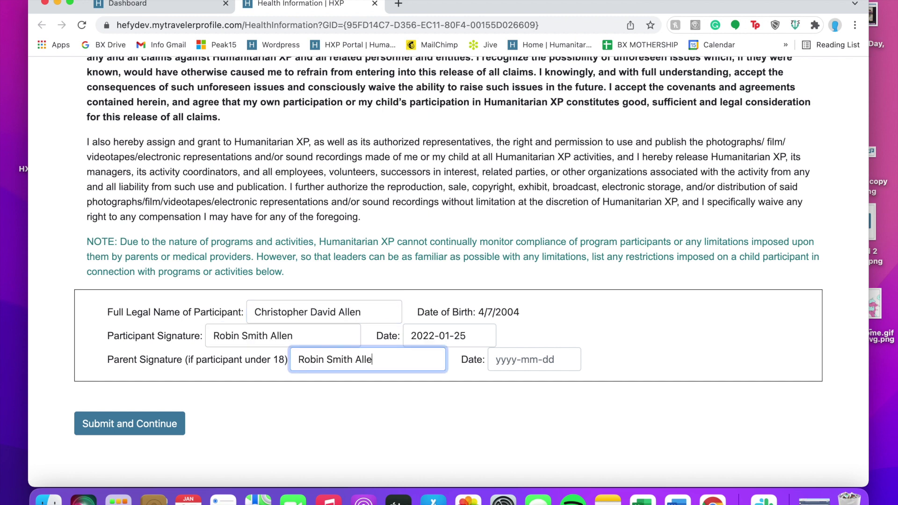
key(Tab)
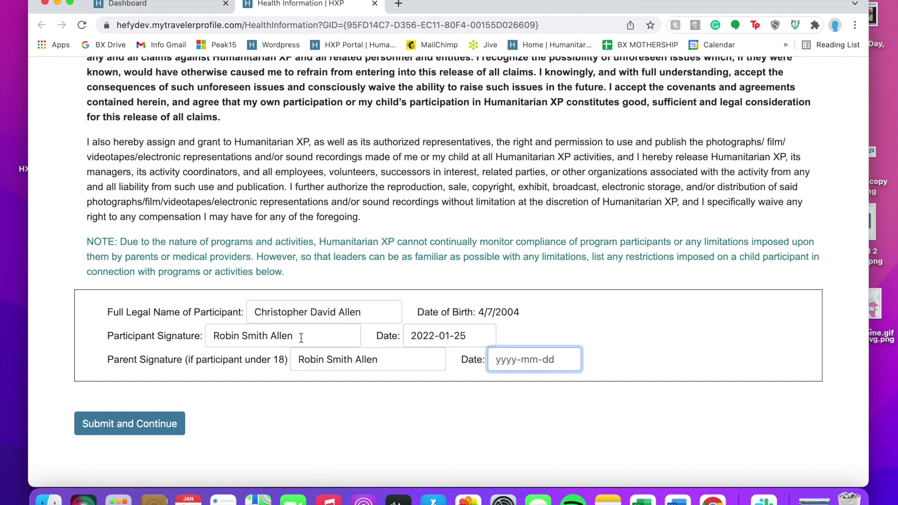
Correct the first names in the participant signature, date the parent signature, and submit Part A
drag(272, 337, 186, 337)
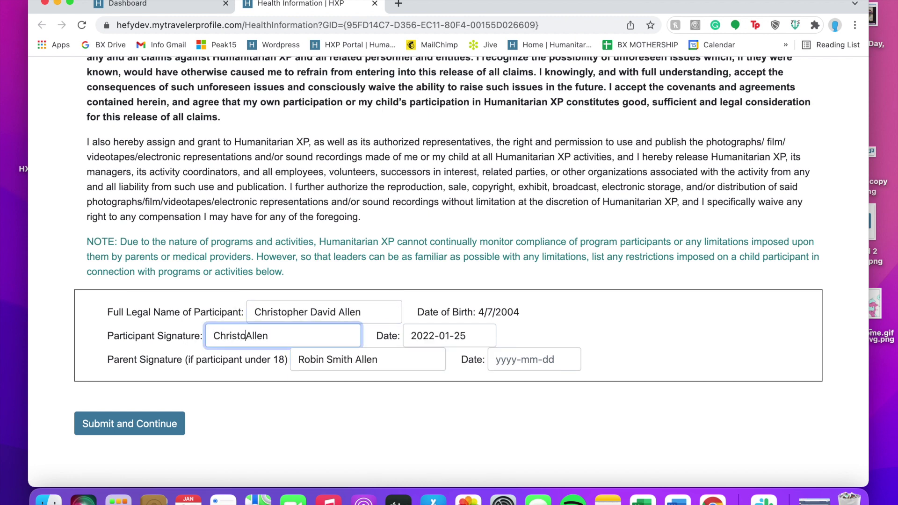
click(515, 365)
text(2022-01-25)
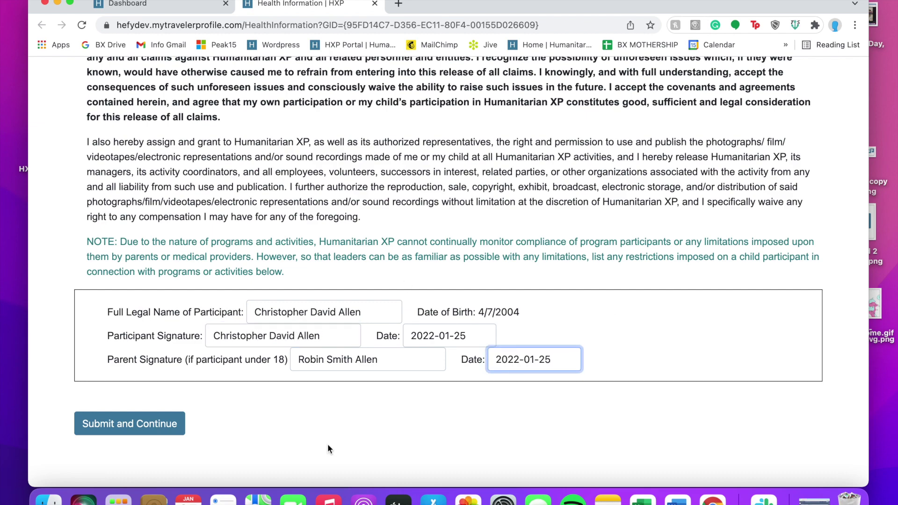
click(169, 422)
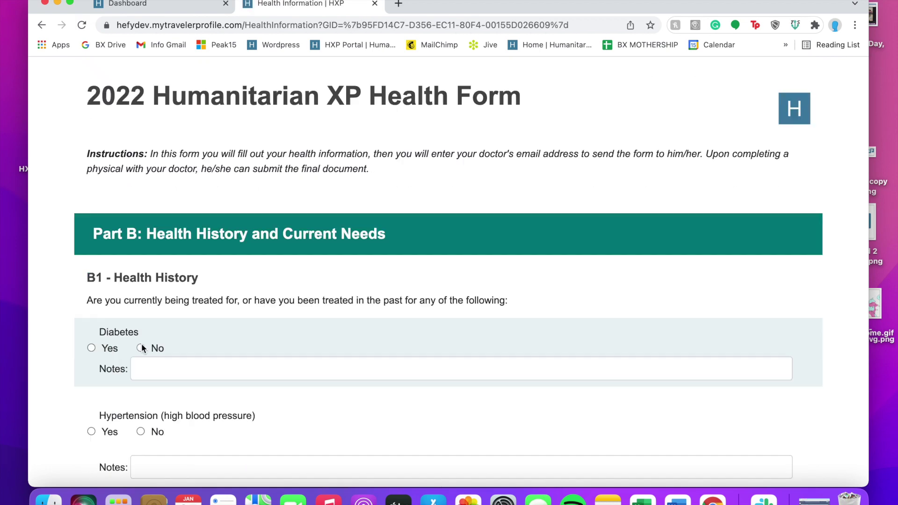
Answer No for Diabetes, Hypertension, Stroke and Heart Disease
click(141, 348)
scroll(169, 360, down, 5)
click(141, 280)
click(141, 397)
scroll(142, 374, down, 4)
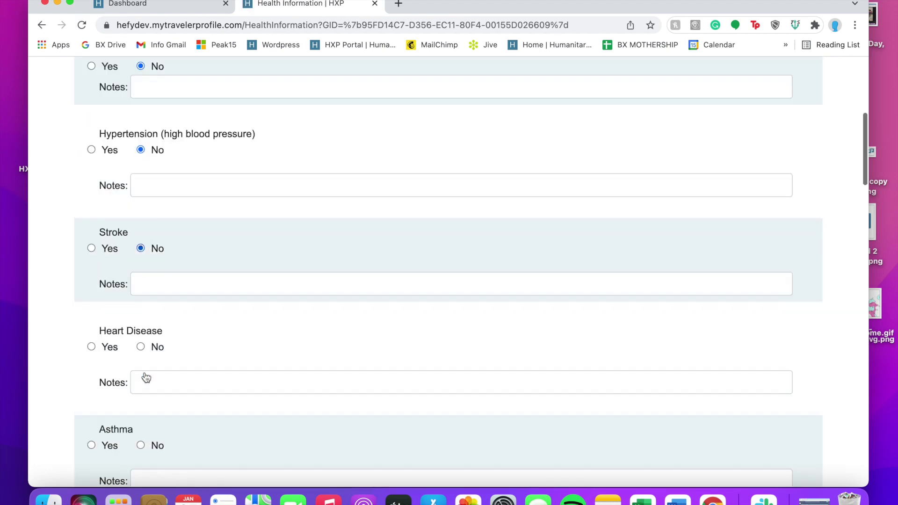
scroll(142, 375, down, 2)
click(141, 270)
scroll(170, 301, down, 3)
Mark Asthma Yes with a note about mild exercise-induced asthma and an inhaler. Answer No for Lung Disease
click(91, 278)
key(Tab)
text(I )
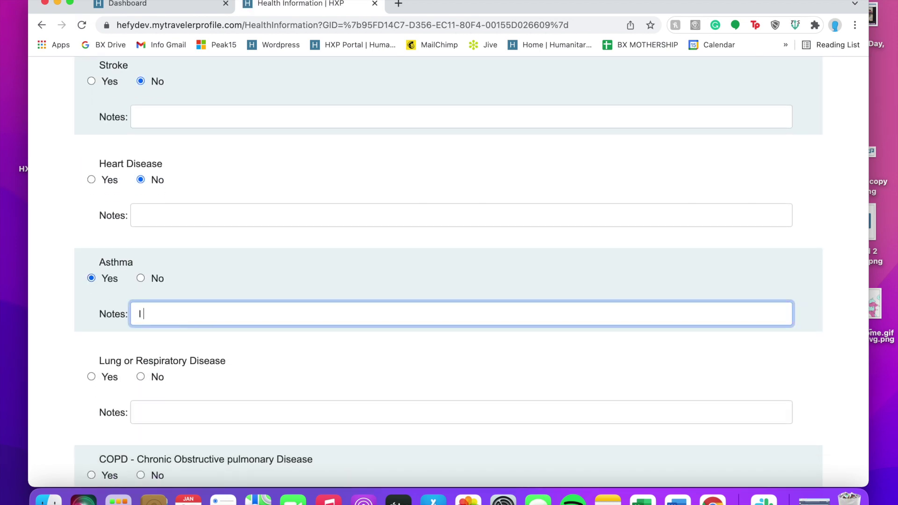
text(have mild, exercise enduced)
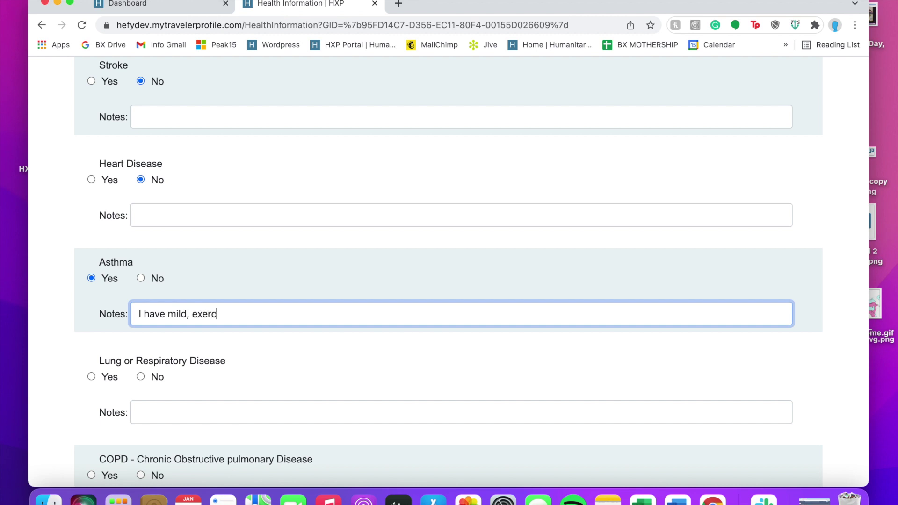
key(BackSpace)
key(BackSpace)
key(BackSpace)
key(BackSpace)
key(BackSpace)
key(BackSpace)
key(BackSpace)
text(induced asth)
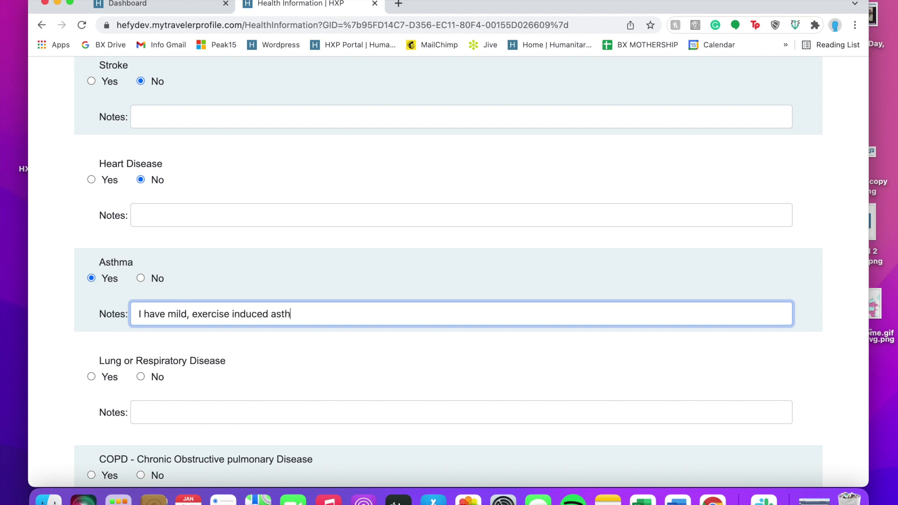
text(ma, but it's not very bad. I)
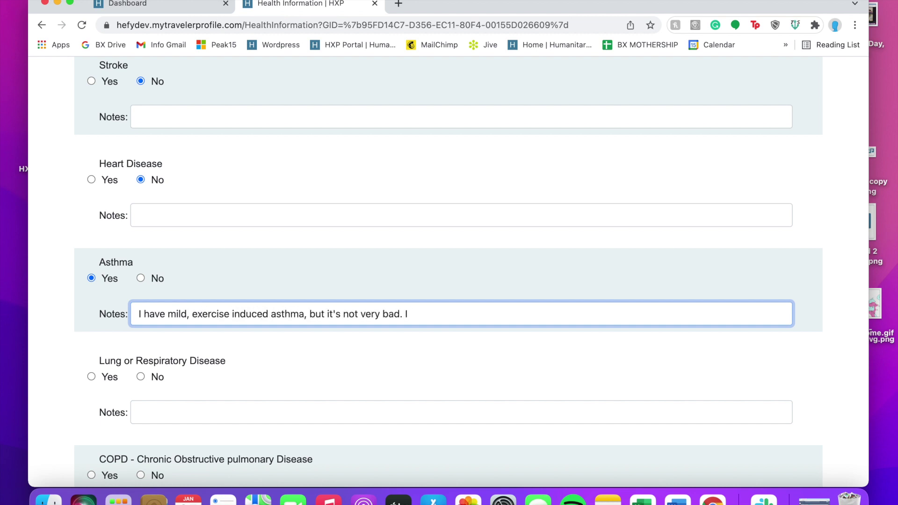
text( bring an inhaler with )
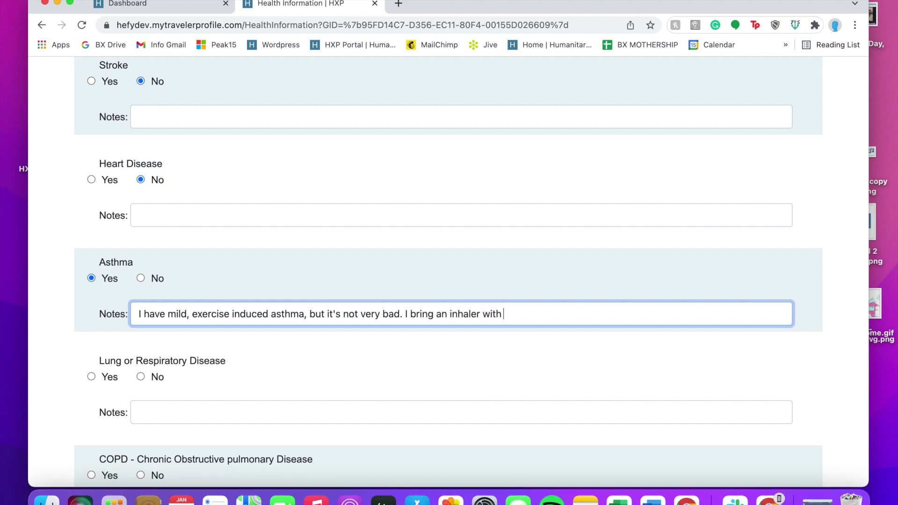
text(me to klik)
key(BackSpace)
key(BackSpace)
key(BackSpace)
key(BackSpace)
text(sports stuff, so I'll have)
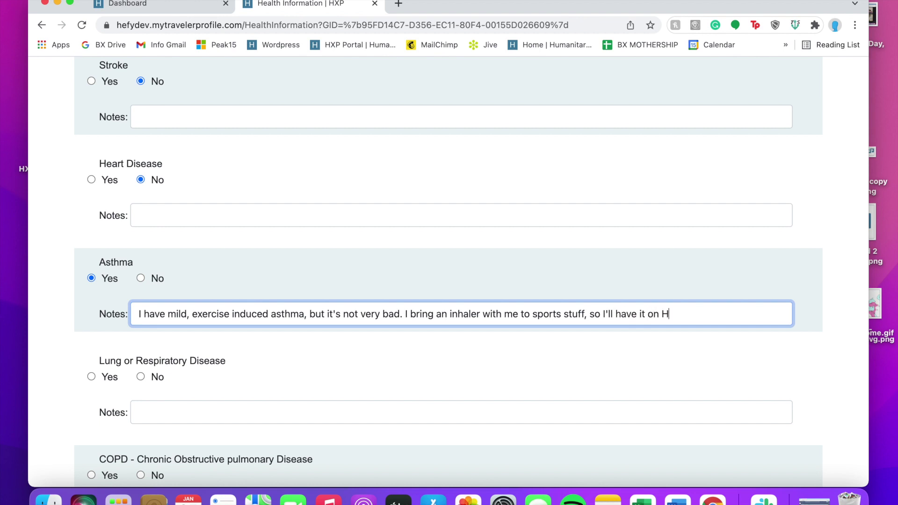
text( it on hikes but it's not ba)
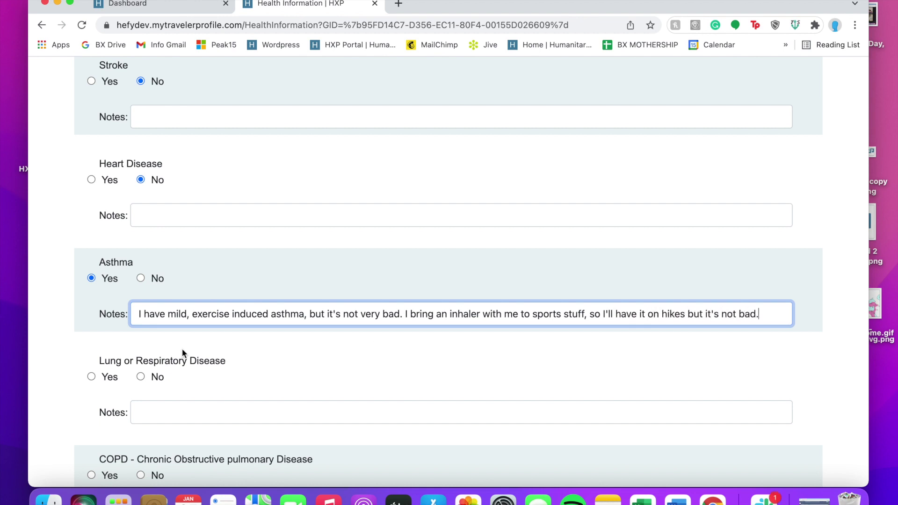
text(d.)
click(140, 376)
scroll(140, 377, down, 5)
Answer No for COPD, Ear/Eye/Nose/Throat Irregularities and Muscular or Skeletal Conditions
click(143, 255)
scroll(145, 255, down, 2)
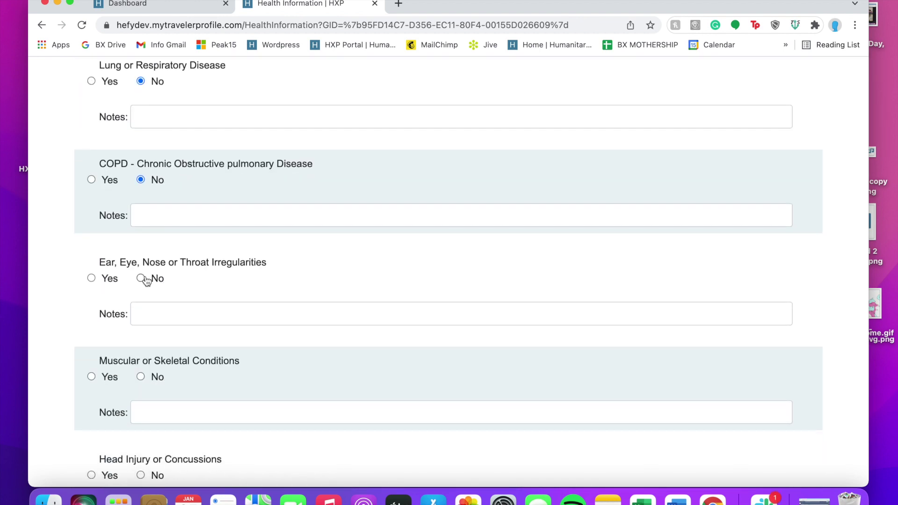
click(140, 278)
scroll(155, 365, down, 3)
click(141, 294)
scroll(172, 341, down, 4)
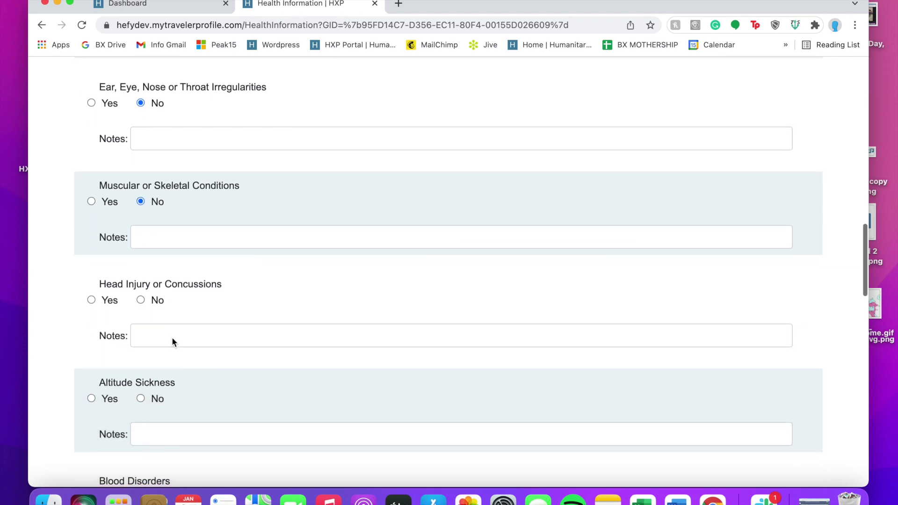
scroll(172, 338, down, 1)
Mark Head Injury Yes, noting a little-league football concussion with no lasting effects
click(91, 278)
click(181, 310)
text(I got a concussion on)
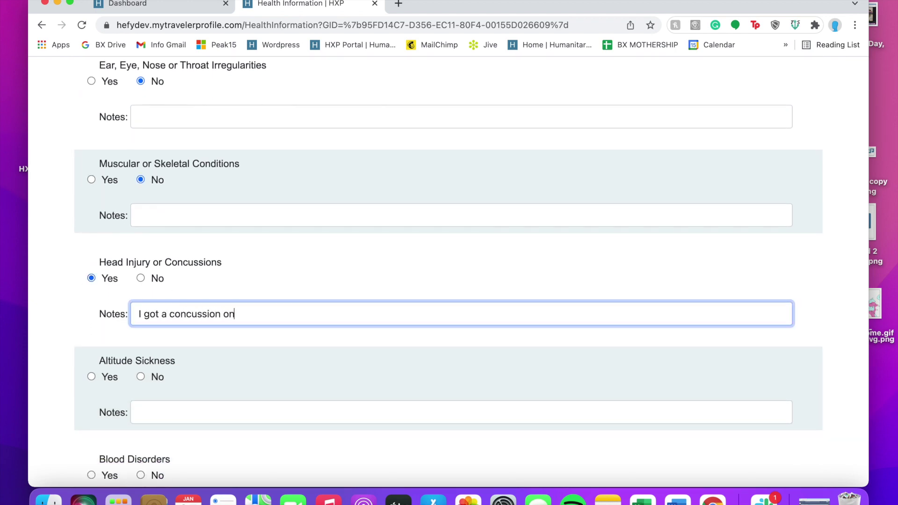
key(BackSpace)
key(BackSpace)
text(years ago in little league )
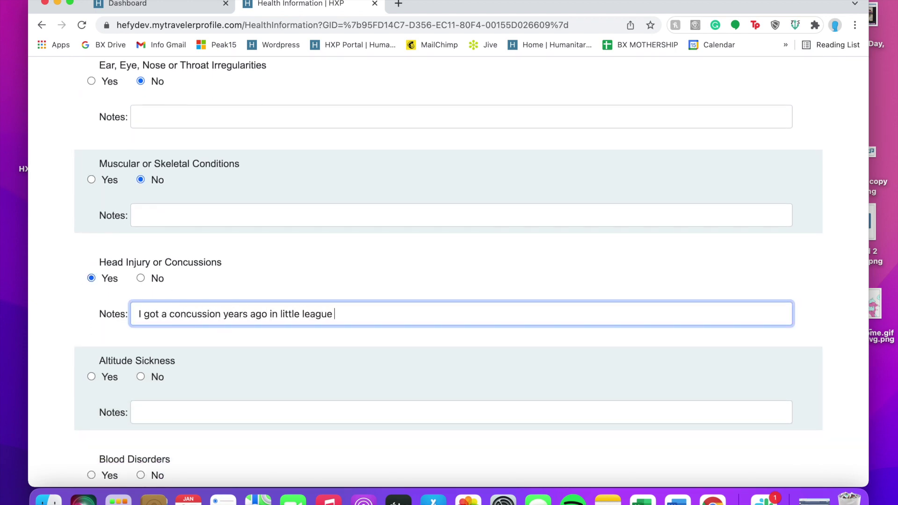
text(football, but I haven't had a concussio)
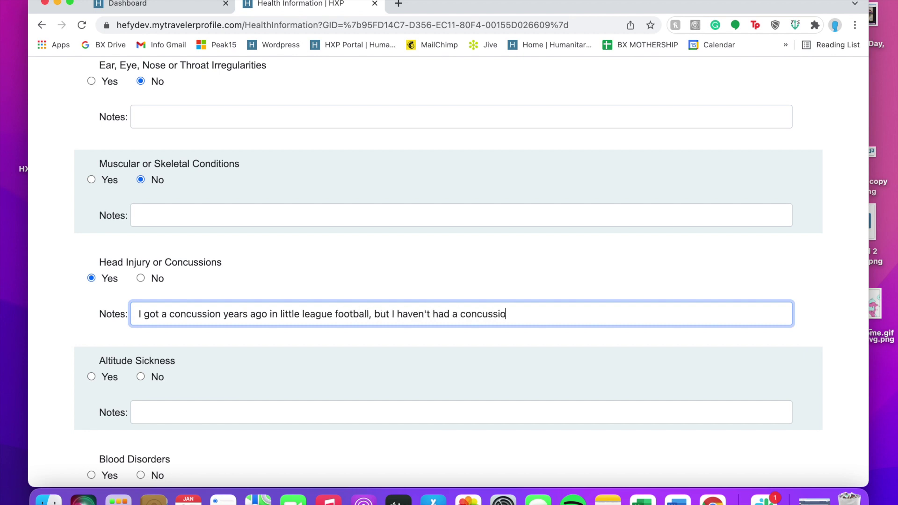
key(BackSpace)
key(BackSpace)
key(BackSpace)
key(BackSpace)
key(BackSpace)
key(BackSpace)
key(BackSpace)
key(BackSpace)
key(BackSpace)
key(BackSpace)
text(ny lasting effects)
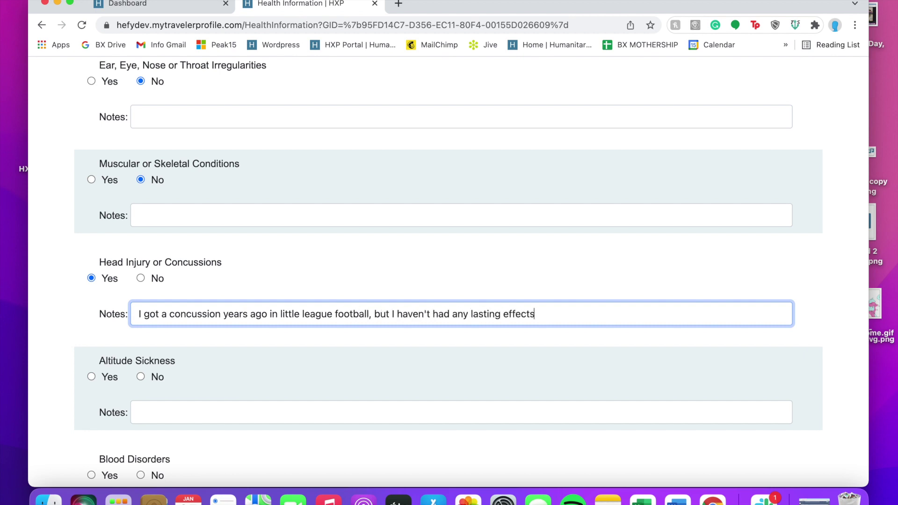
text(.)
scroll(154, 299, down, 3)
Answer No for Altitude Sickness, Blood Disorders, Fainting, kidney, Seizures, digestive and Thyroid Disorders
click(140, 293)
scroll(145, 262, down, 5)
click(141, 221)
scroll(150, 262, down, 2)
click(141, 276)
scroll(164, 323, down, 3)
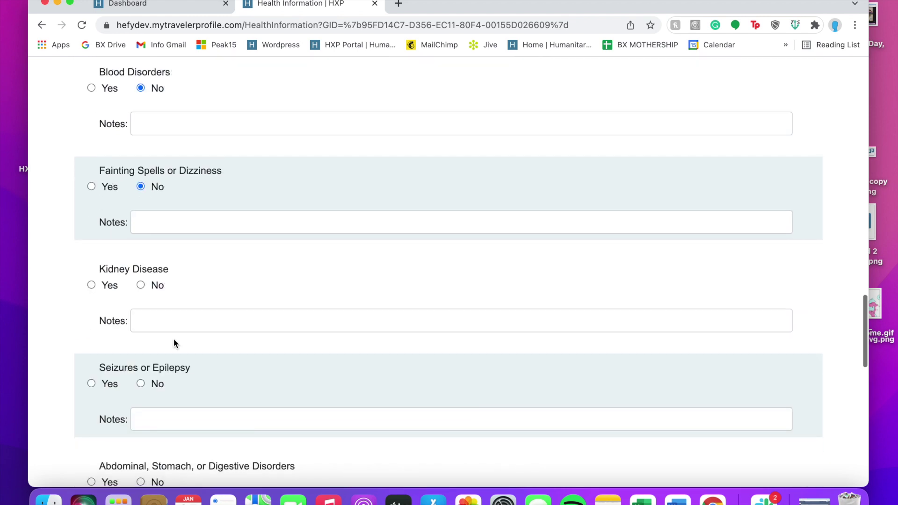
click(140, 285)
scroll(154, 287, down, 3)
click(140, 283)
scroll(169, 328, down, 2)
click(140, 328)
scroll(173, 346, down, 1)
scroll(159, 337, down, 3)
click(141, 308)
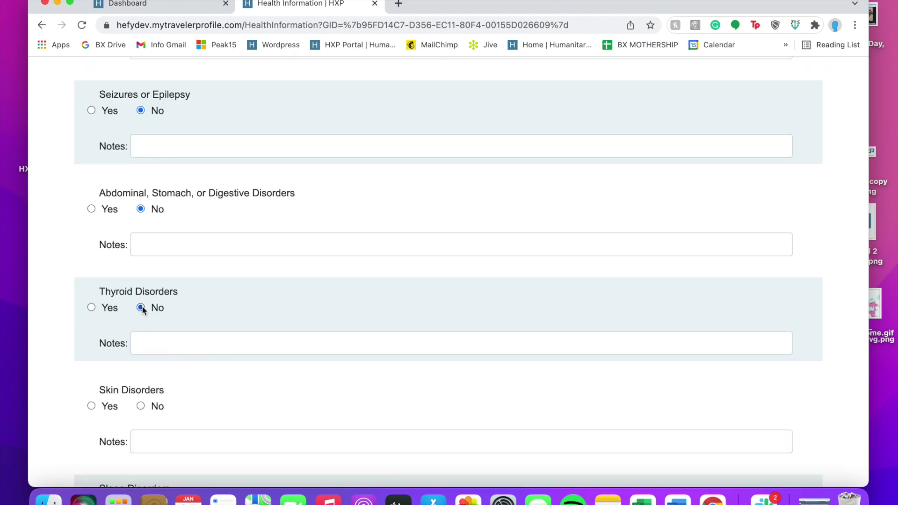
scroll(83, 333, down, 5)
scroll(93, 286, up, 2)
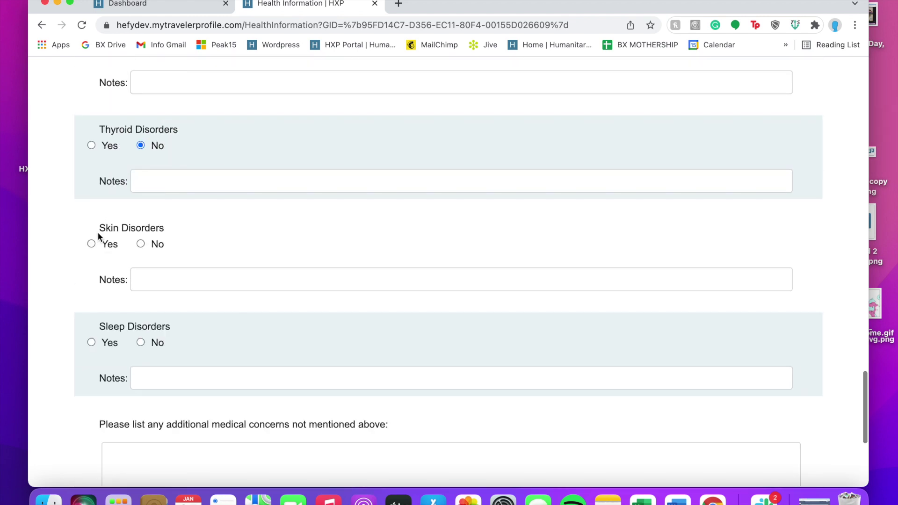
Mark Skin Disorders Yes with an accutane sun-sensitivity note. Answer No for Sleep Disorders
click(104, 243)
click(173, 279)
text(U'm on accutane,)
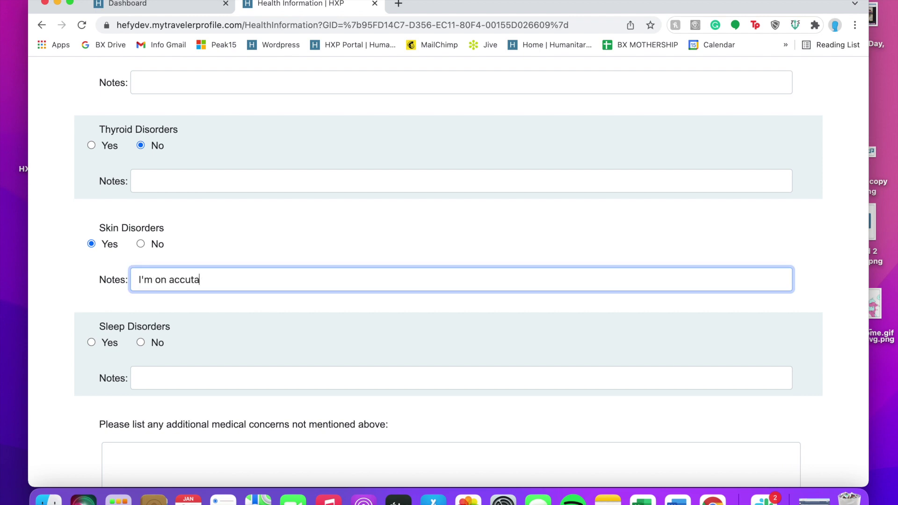
text( so my skin is a little)
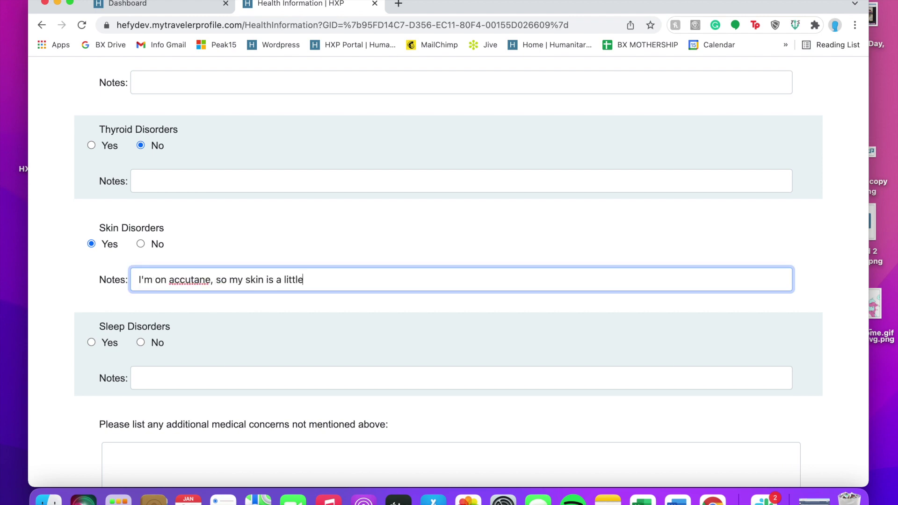
text( sensitive to the sun, but)
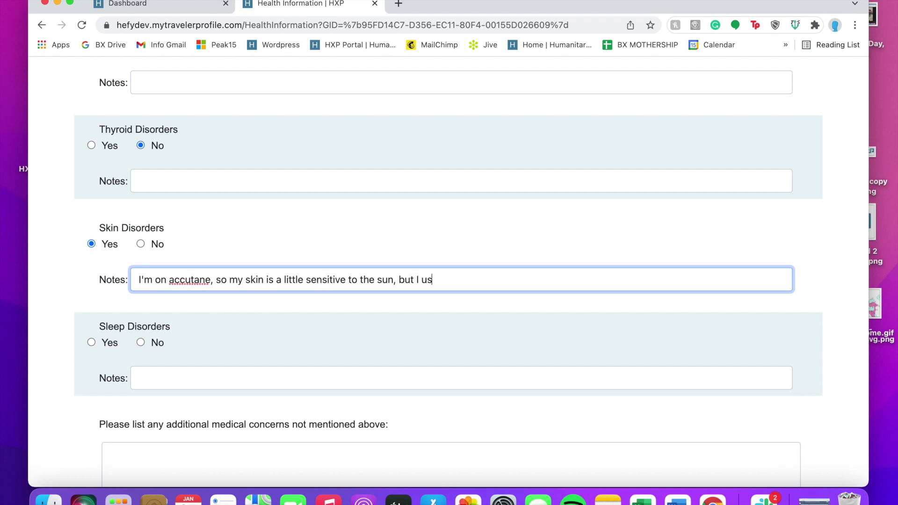
text( I just need to bring hats ad)
key(BackSpace)
text(nd we)
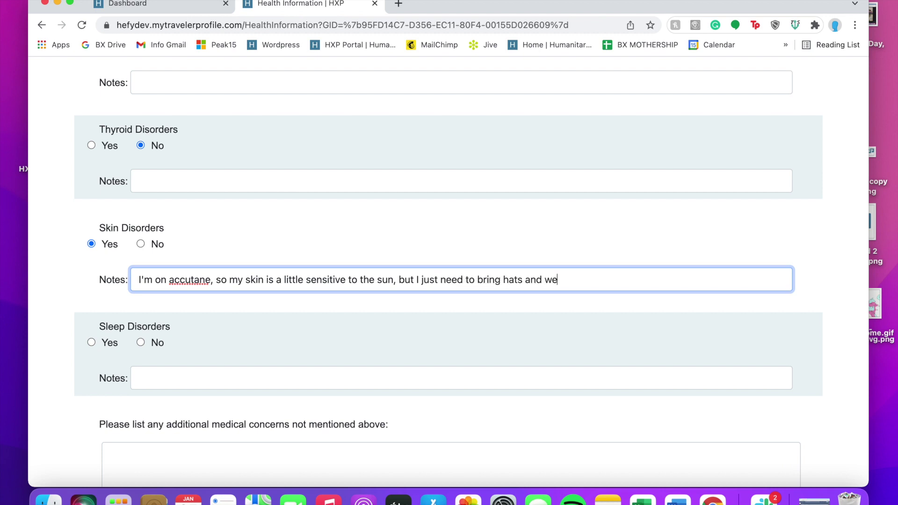
text(ar lots of sunscreen)
scroll(145, 298, down, 1)
click(141, 332)
scroll(186, 343, down, 3)
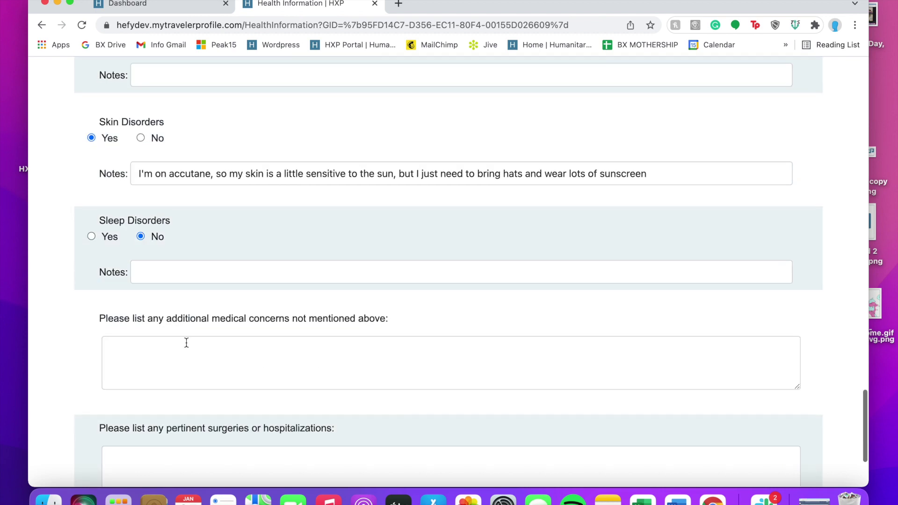
Note the spring wisdom teeth removal under surgeries and submit the medical history
click(188, 353)
scroll(188, 353, up, 20)
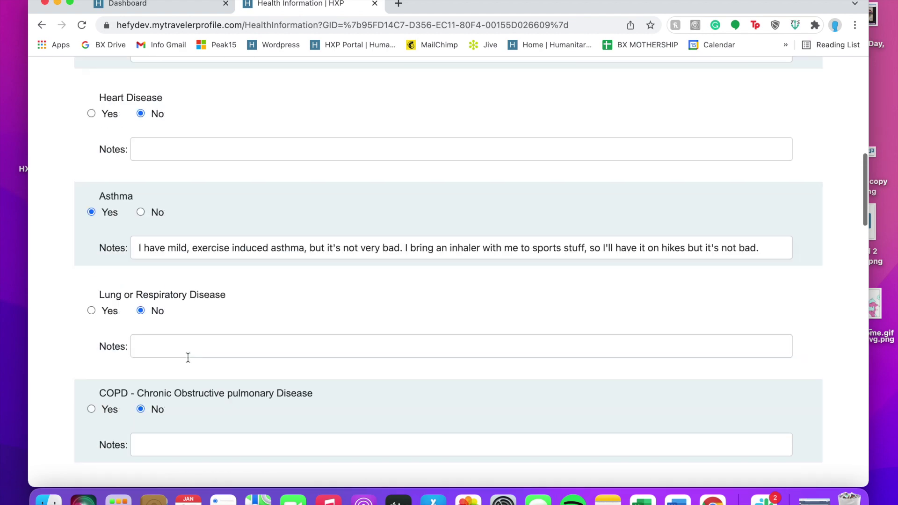
scroll(188, 357, down, 20)
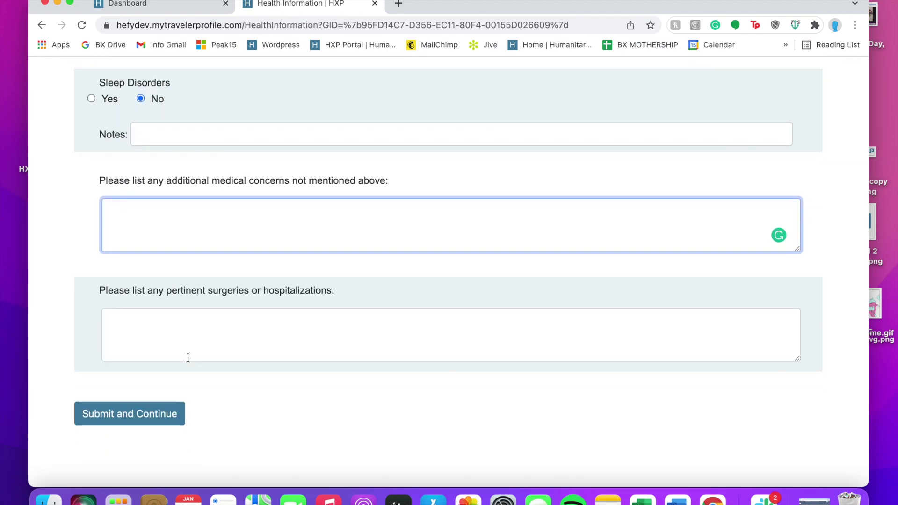
click(270, 177)
click(244, 222)
click(215, 341)
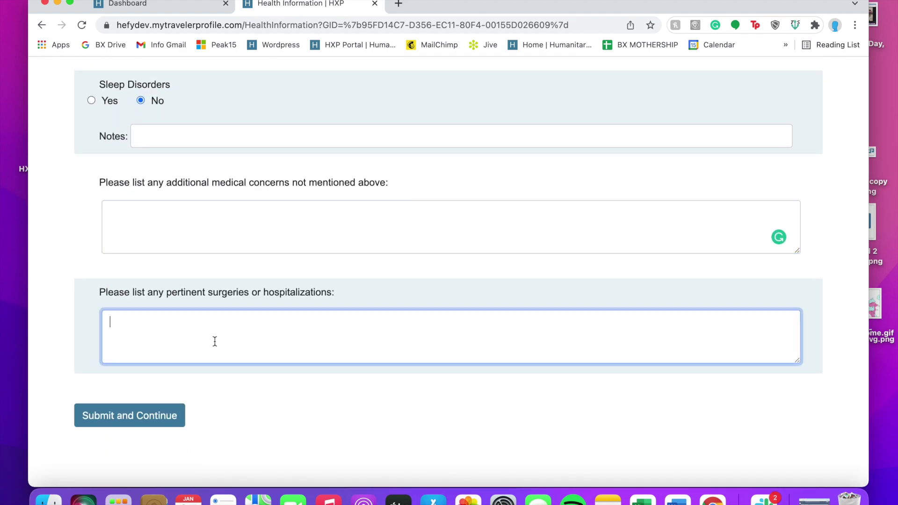
text(I got my)
key(BackSpace)
key(BackSpace)
key(BackSpace)
key(BackSpace)
key(BackSpace)
key(BackSpace)
key(BackSpace)
text('ll be getting my wisdom teeth out this )
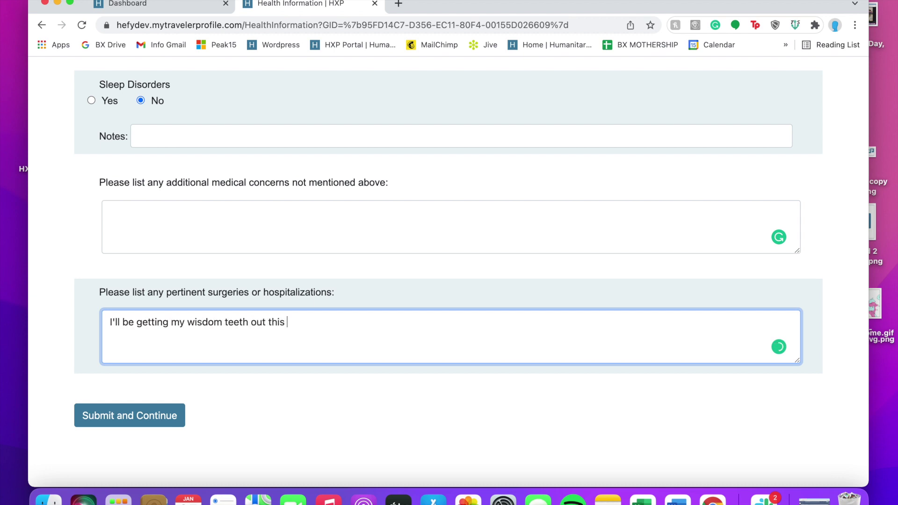
text(spring, 3 months)
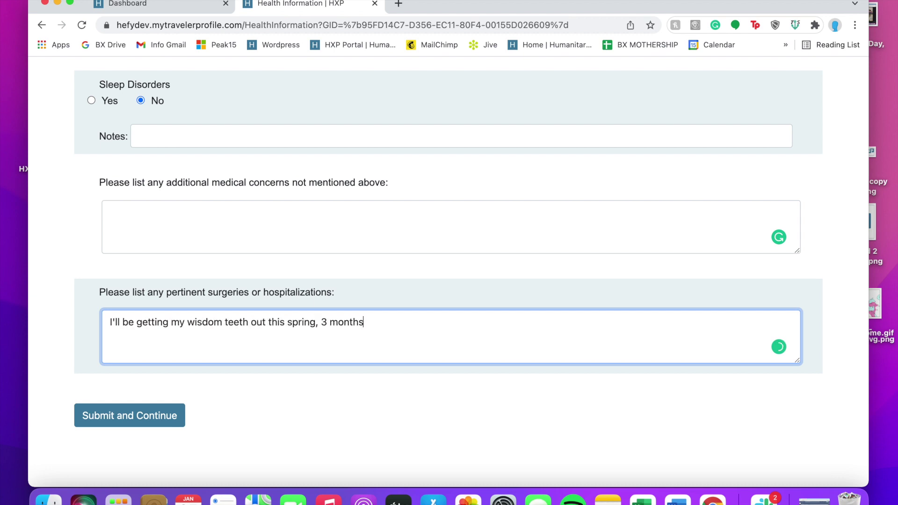
text( before my trip. I don')
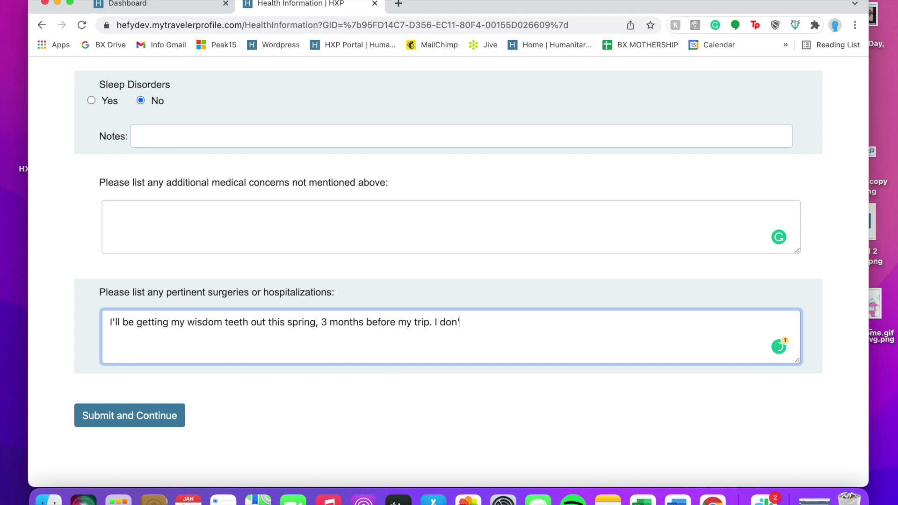
text(t forsee any big issues with that)
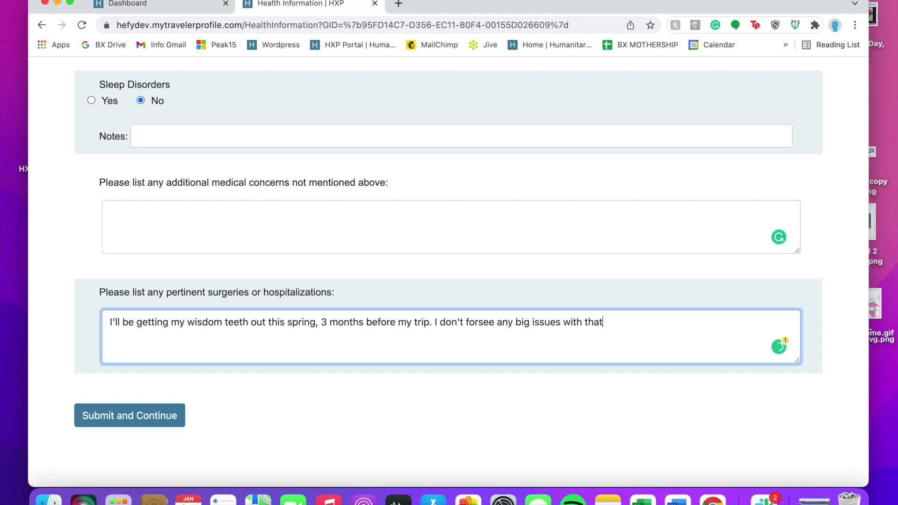
click(165, 415)
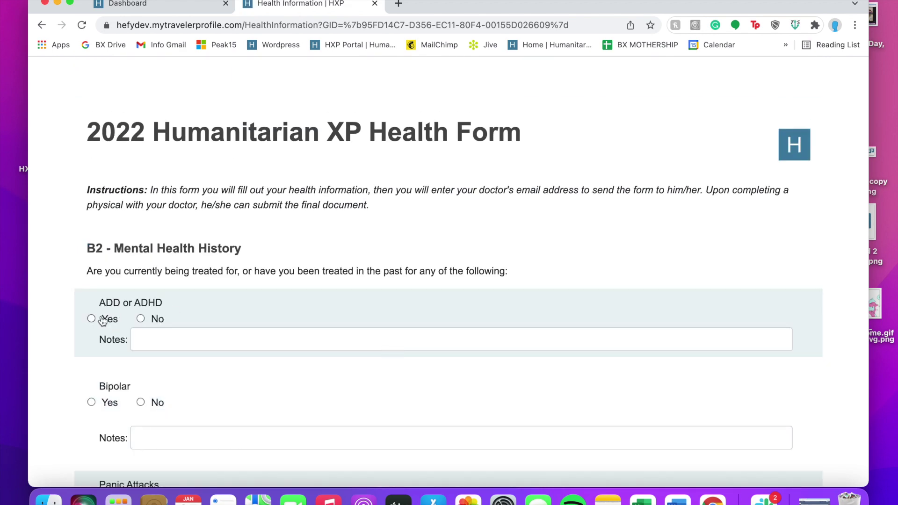
Mark ADD or ADHD Yes, noting daily Adderall that the traveler can self-manage on the trip
click(103, 320)
click(185, 336)
text(I have a har)
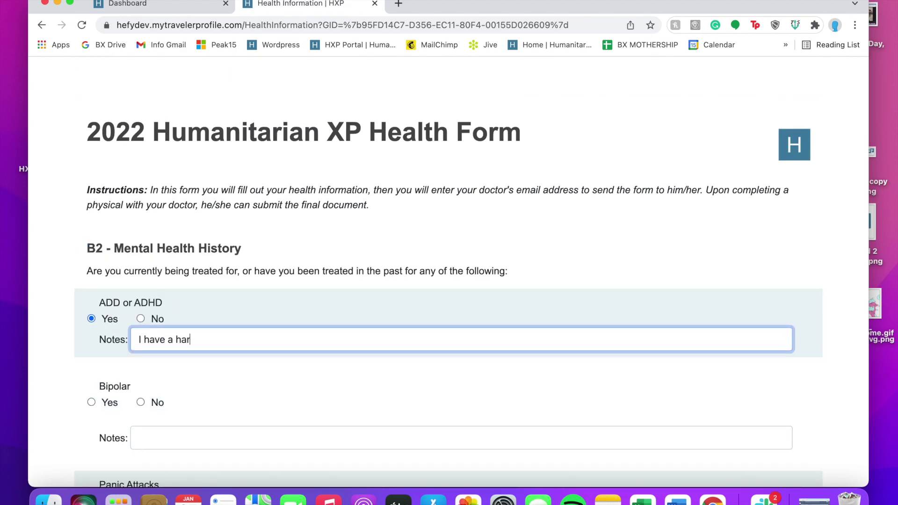
text(d time focusing in school so I)
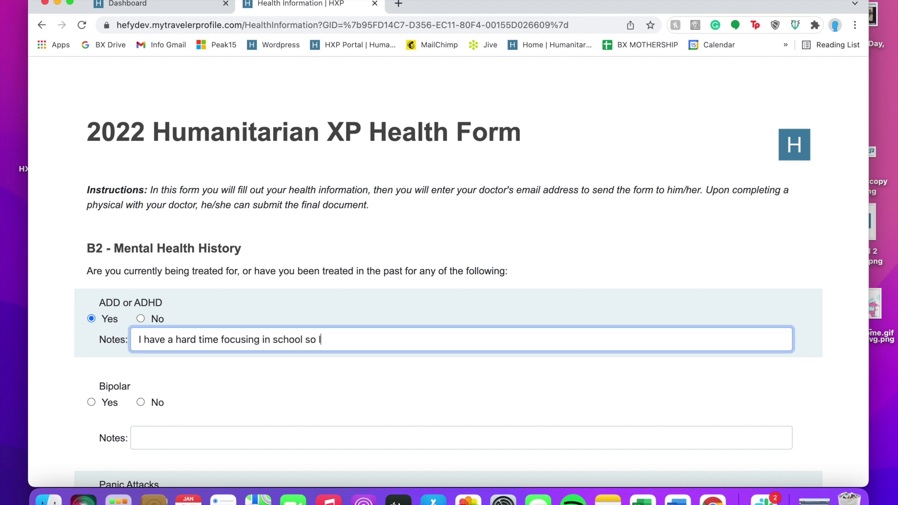
text( take adera)
key(BackSpace)
key(BackSpace)
key(BackSpace)
key(BackSpace)
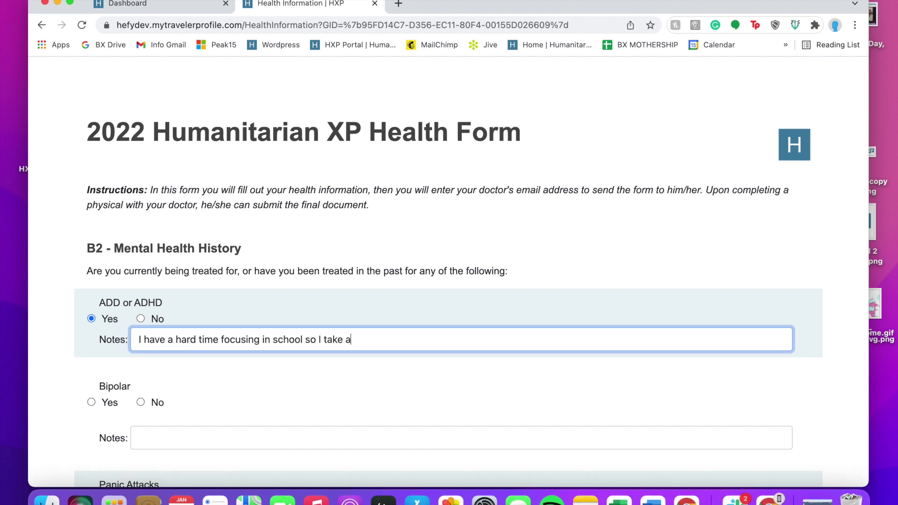
text(dderall every day, but I c)
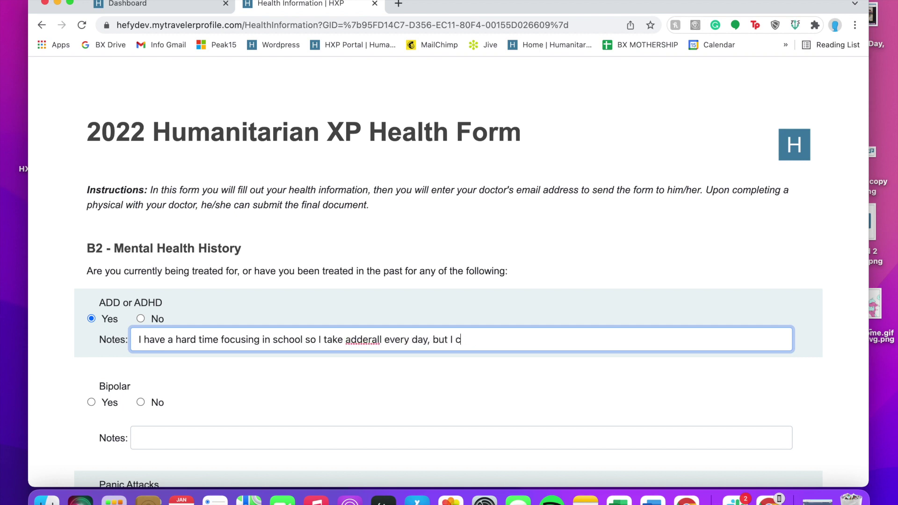
text(an manage my own medication on the trip)
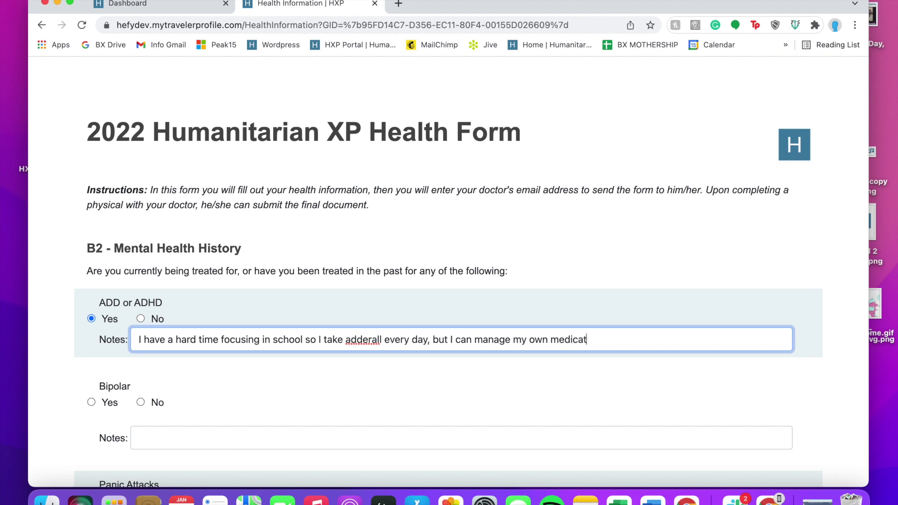
Answer No for Bipolar, Panic Attacks, Temper, Counseling, Hospitalizations, autism spectrum and Depression
scroll(112, 377, down, 1)
click(140, 369)
scroll(143, 327, down, 6)
click(140, 297)
scroll(144, 295, down, 6)
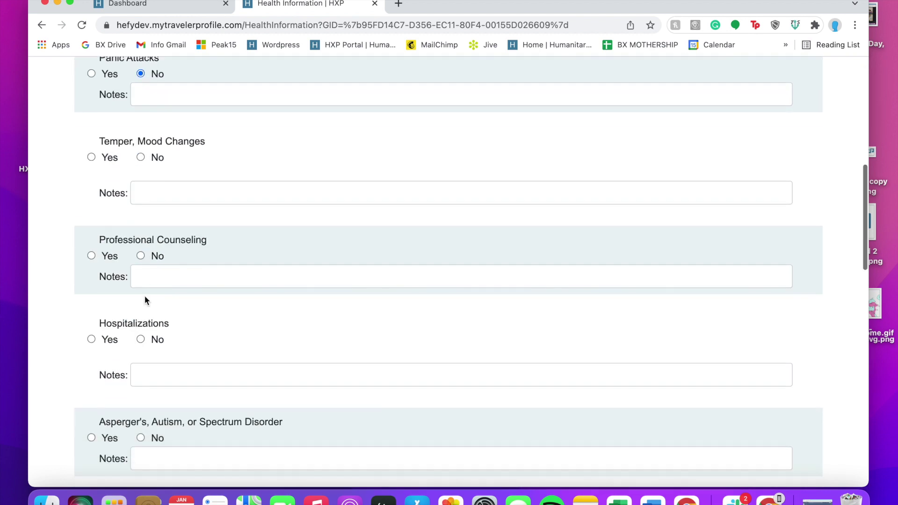
click(140, 156)
scroll(141, 280, down, 1)
click(140, 249)
scroll(178, 323, down, 1)
click(140, 321)
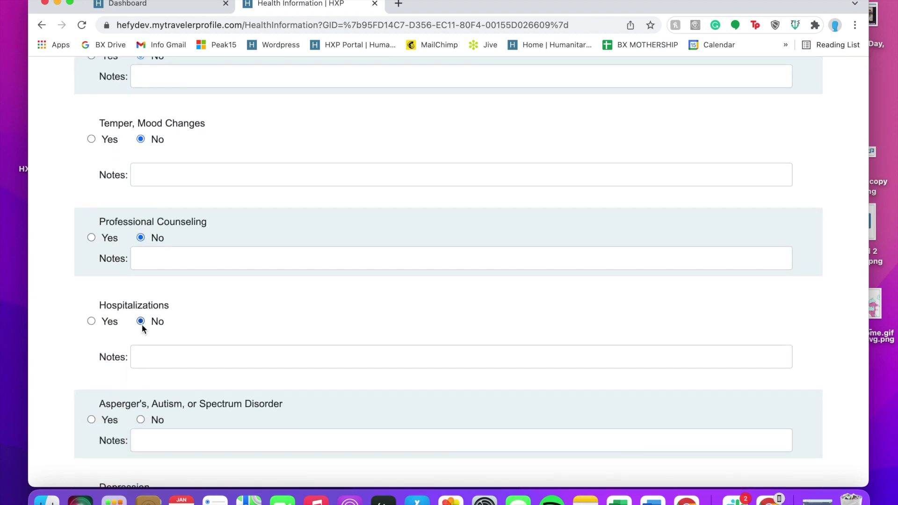
scroll(142, 323, down, 2)
click(141, 322)
scroll(141, 322, down, 2)
click(141, 321)
Answer No for Separation Anxiety, Schizophrenia, Anxiety, OCD, Self-harm and Eating Disorder, then submit
scroll(141, 319, down, 2)
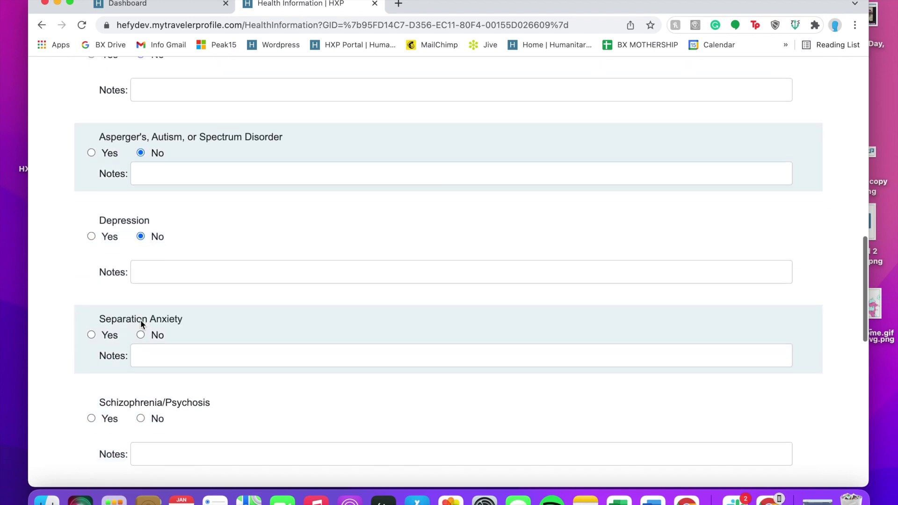
click(141, 335)
scroll(142, 335, down, 2)
click(141, 329)
scroll(155, 356, down, 2)
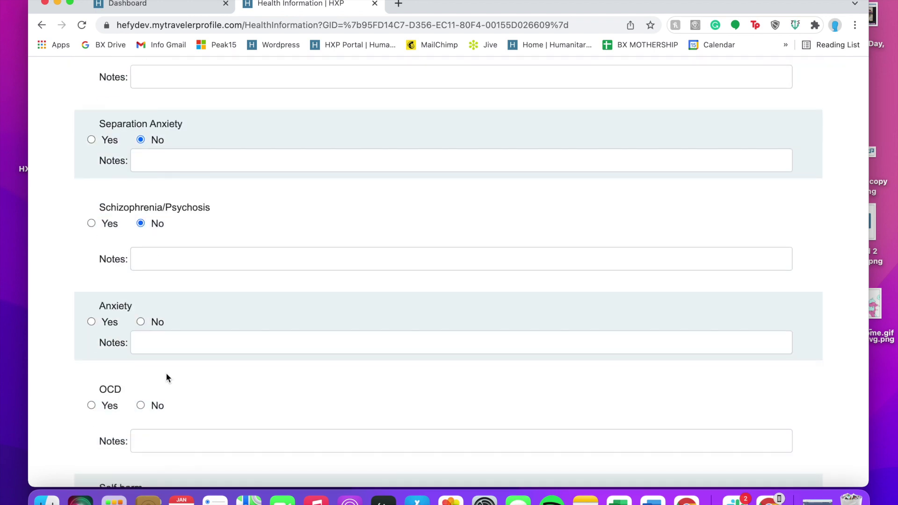
click(141, 321)
scroll(139, 328, down, 2)
click(140, 330)
scroll(145, 322, down, 2)
click(140, 311)
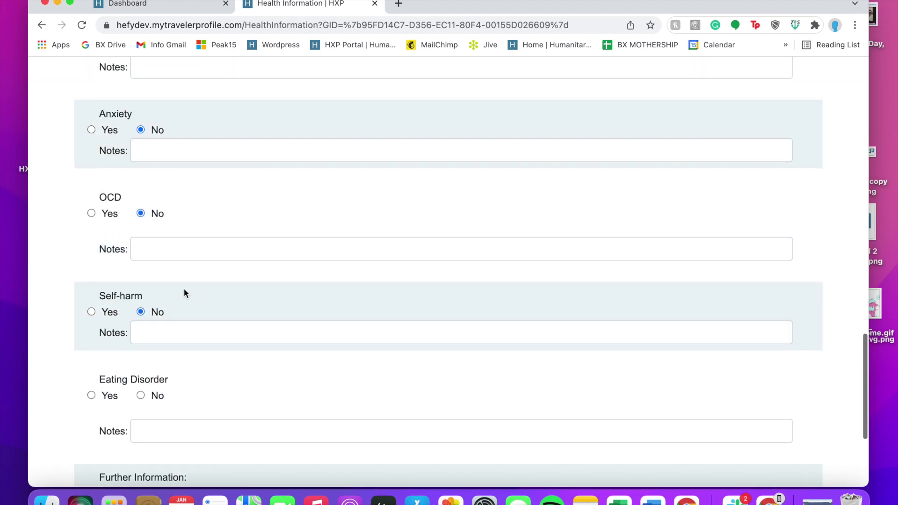
scroll(185, 300, down, 1)
click(141, 346)
scroll(188, 384, down, 3)
click(159, 428)
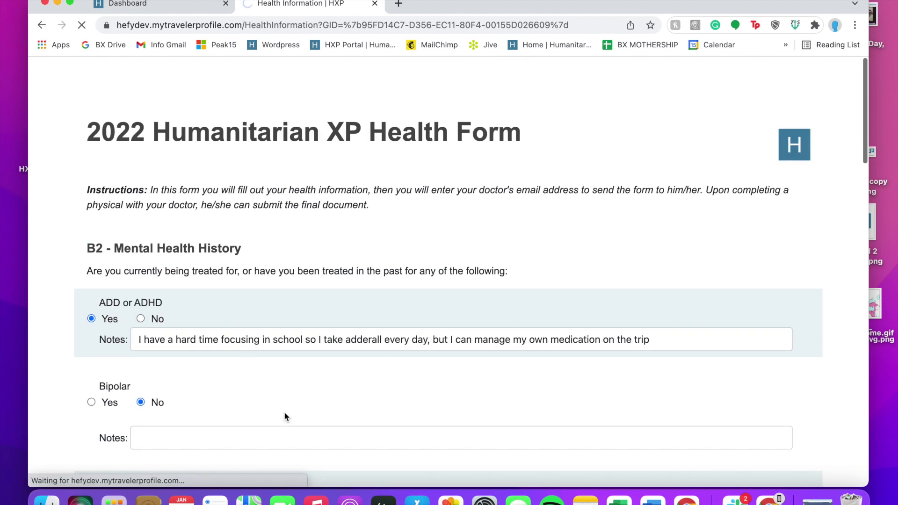
Answer food allergies with 'None :)' and medicine allergies with Penicillin and Amozicillin
click(290, 344)
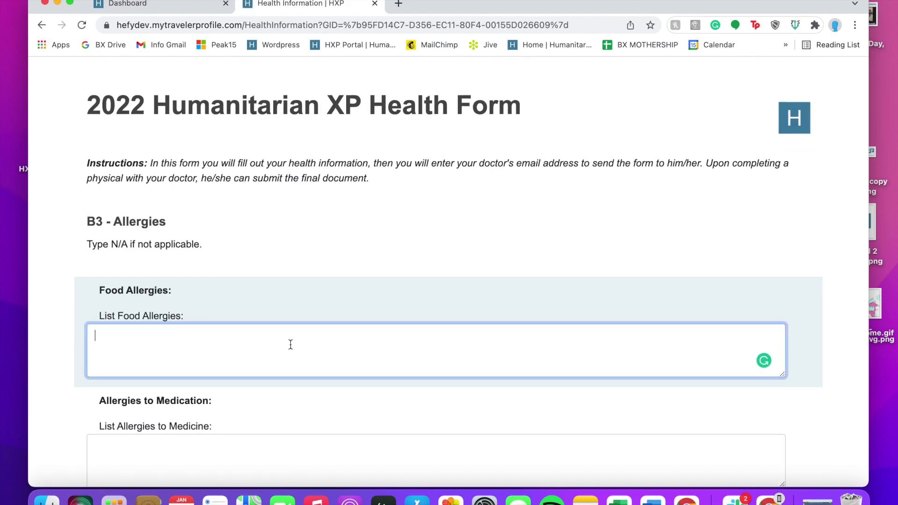
text(None :))
key(Tab)
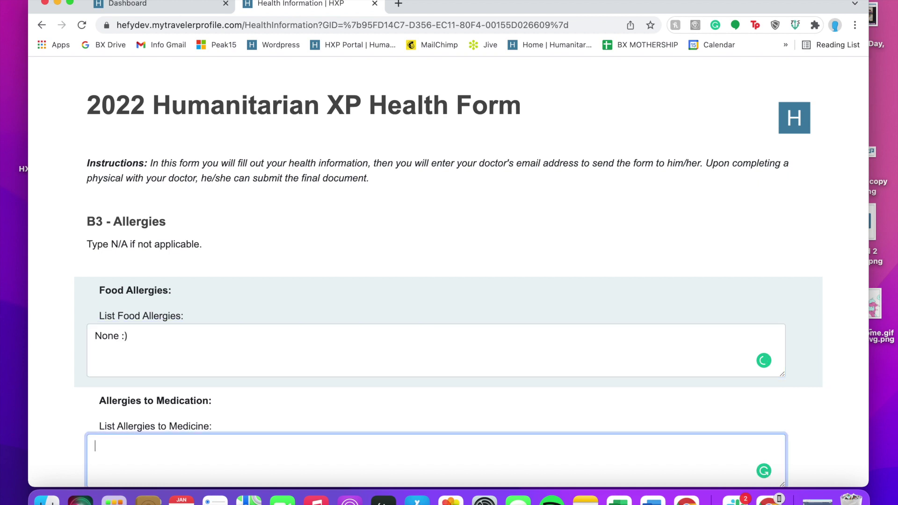
scroll(291, 345, down, 2)
text(I'm allergic to Pen)
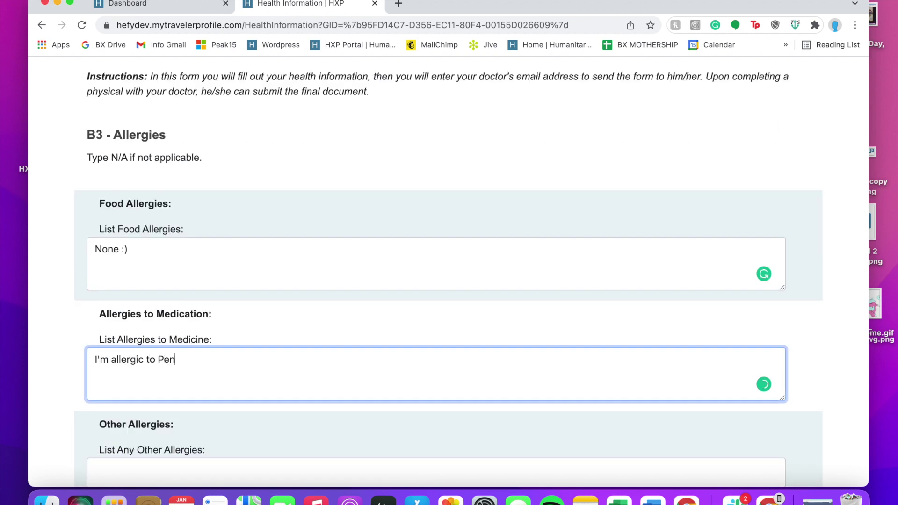
text(icillin and Amoz)
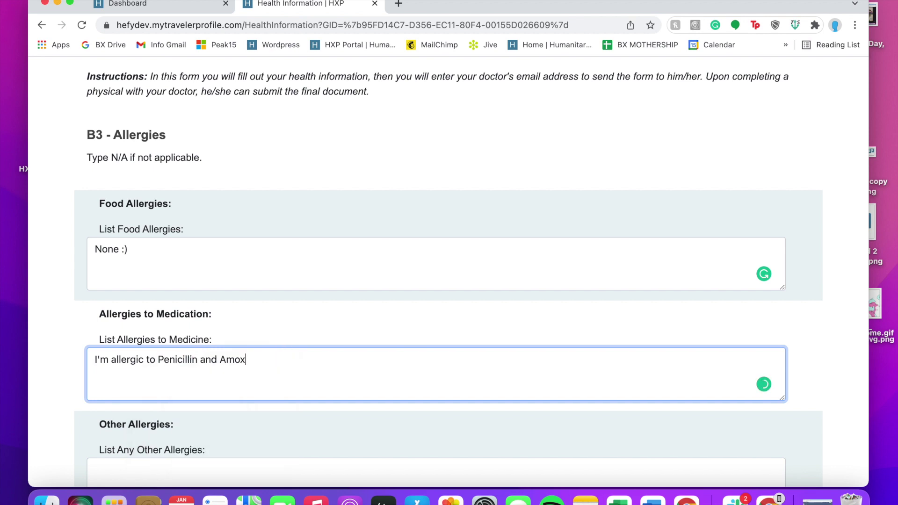
text(icillin)
scroll(297, 374, down, 3)
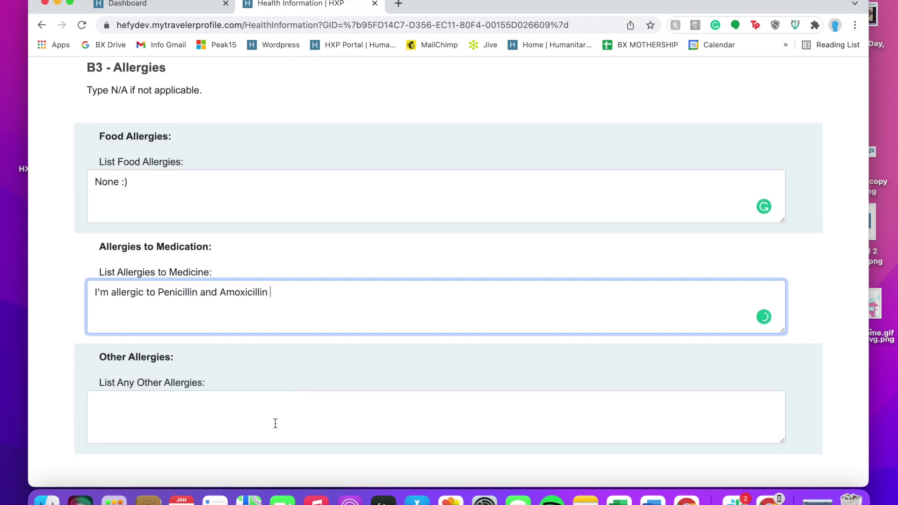
List other allergies as cats, dogs and fresh-cut grass, manageable with Benadryl if needed
click(274, 424)
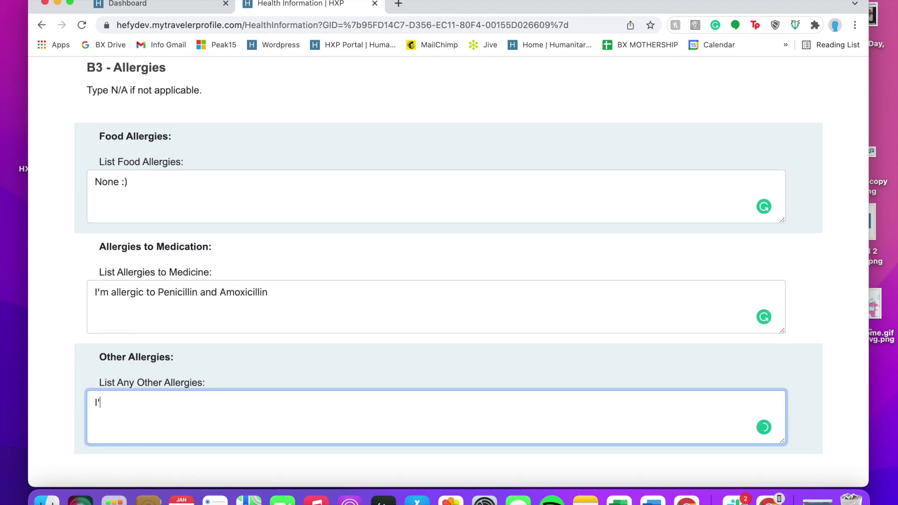
text(Cats, dogs, fresh cut grass,)
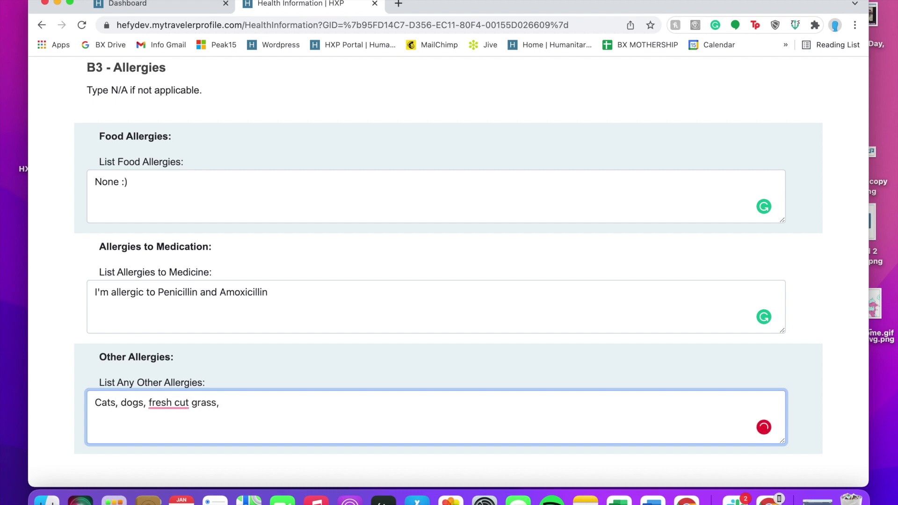
key(BackSpace)
text(—)
mouse_move(168, 403)
click(166, 337)
text(but it's all pretty)
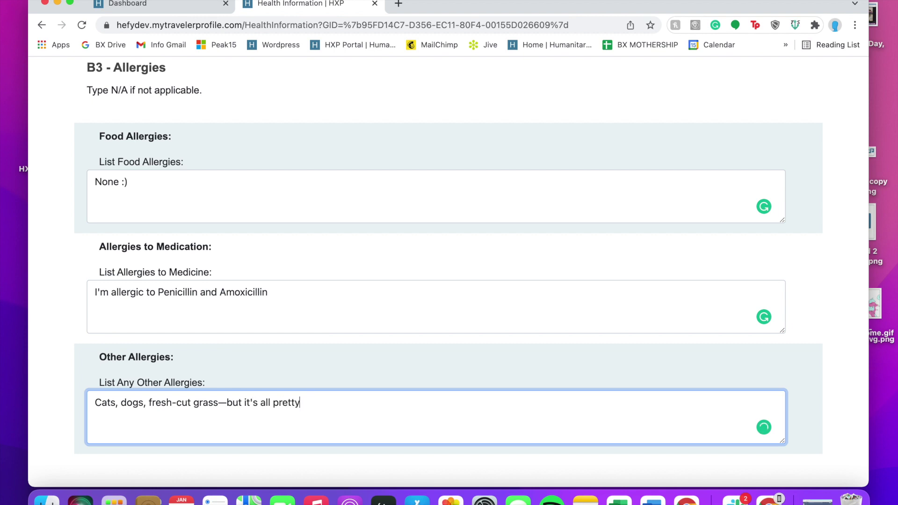
text( manageable. I'll)
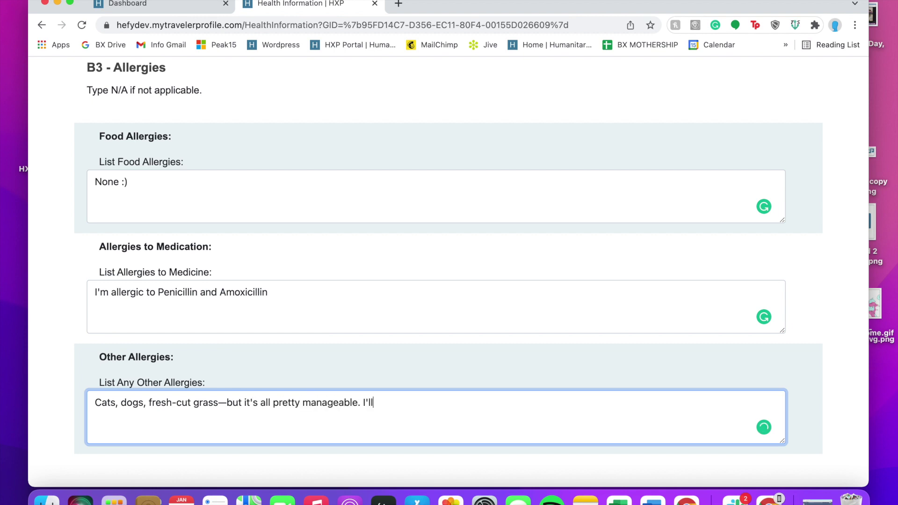
text( bring some bea)
key(BackSpace)
key(BackSpace)
key(BackSpace)
key(BackSpace)
key(BackSpace)
key(BackSpace)
key(BackSpace)
key(BackSpace)
key(BackSpace)
key(BackSpace)
key(BackSpace)
key(BackSpace)
key(BackSpace)
key(BackSpace)
key(BackSpace)
text(plan on bringing some benadryl )
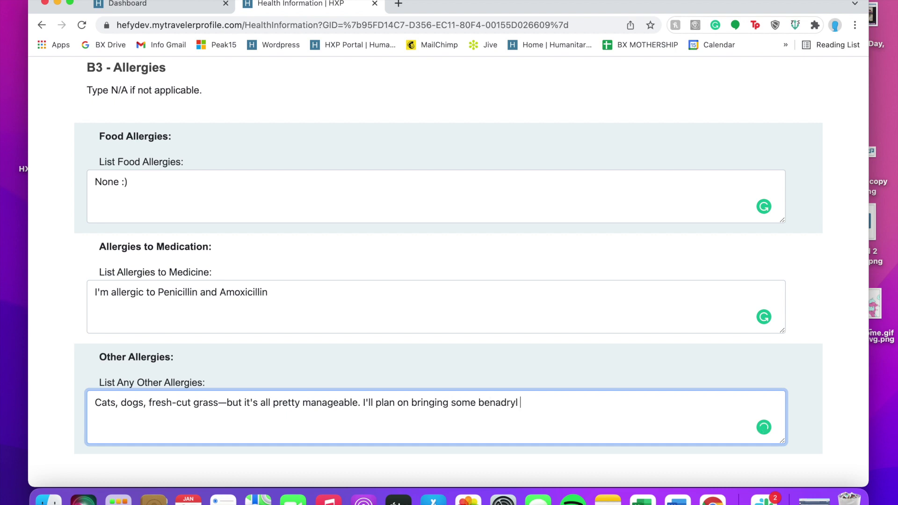
text(if I need)
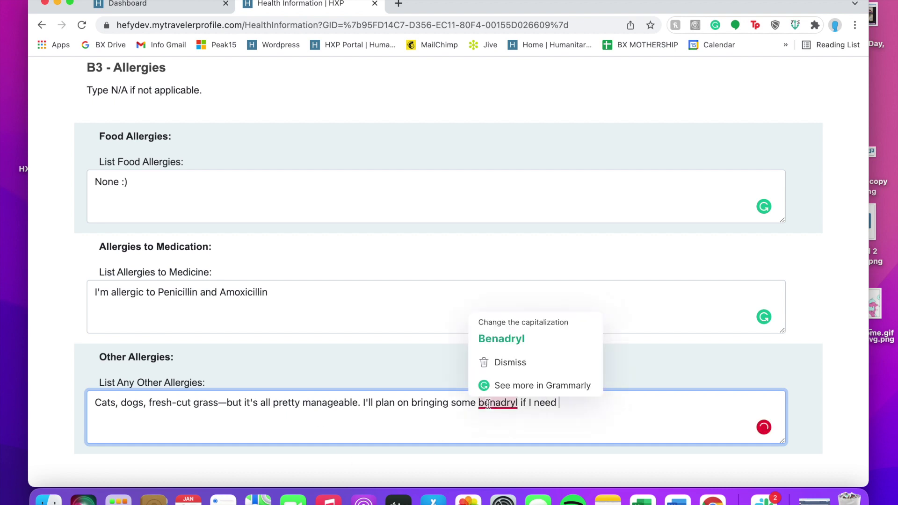
click(500, 395)
text(it)
List the medications Accutane; Adderall; Fluticasone and submit the allergies and medications answers
key(Tab)
text(Accutane; )
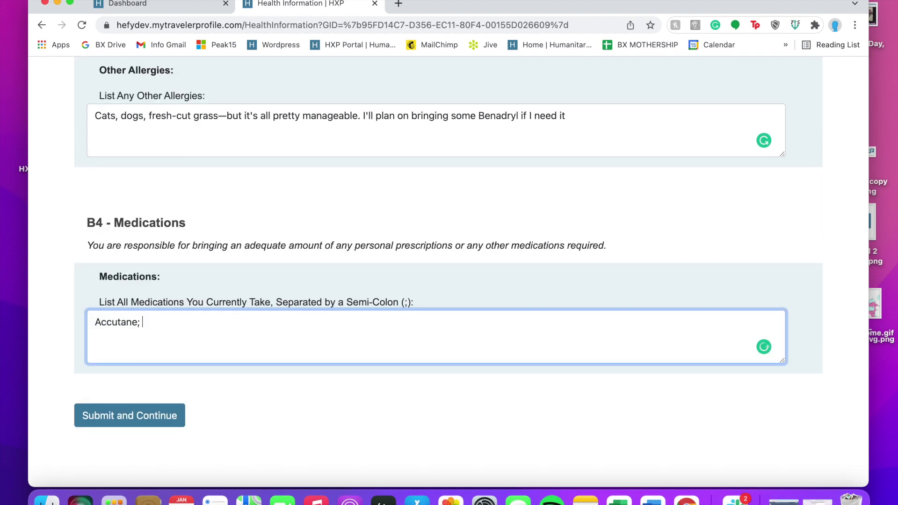
text(Adderall; Fluticasone)
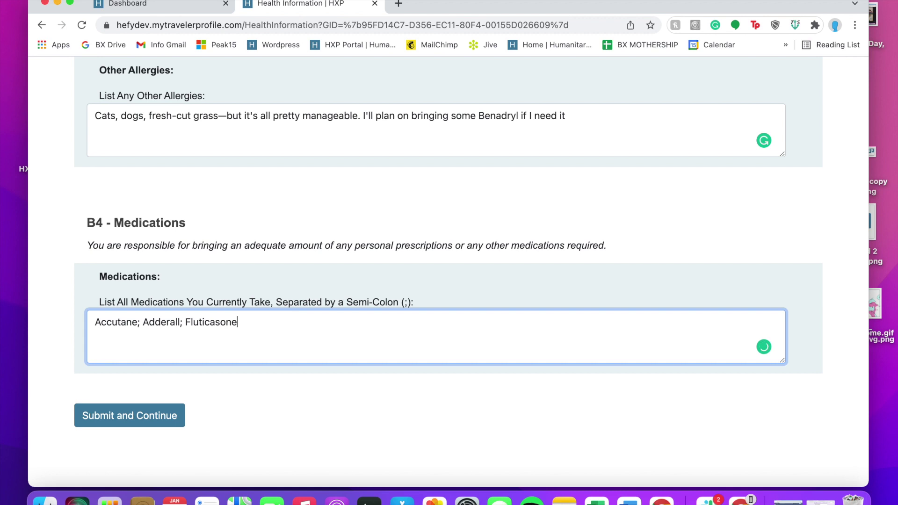
click(244, 374)
click(181, 415)
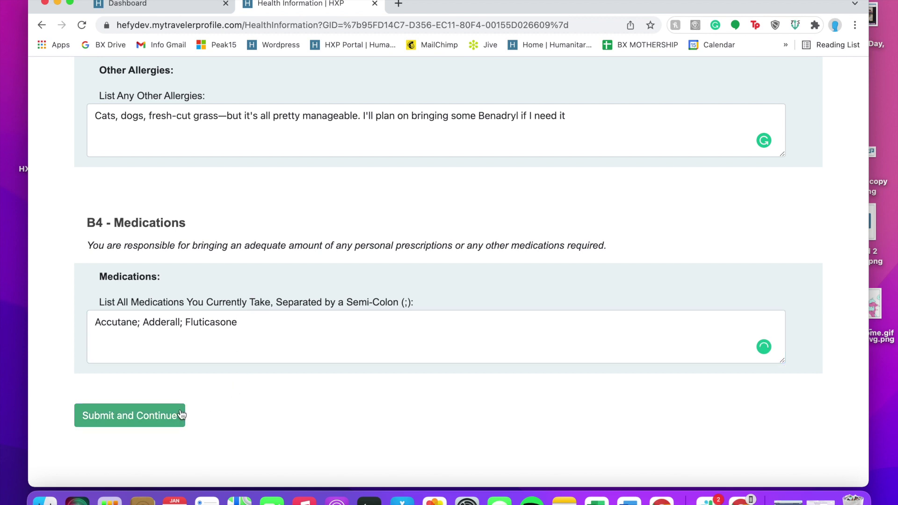
Enter the doctor's first and last name, then type and correct the doctor's e-mail address
text(Ott)
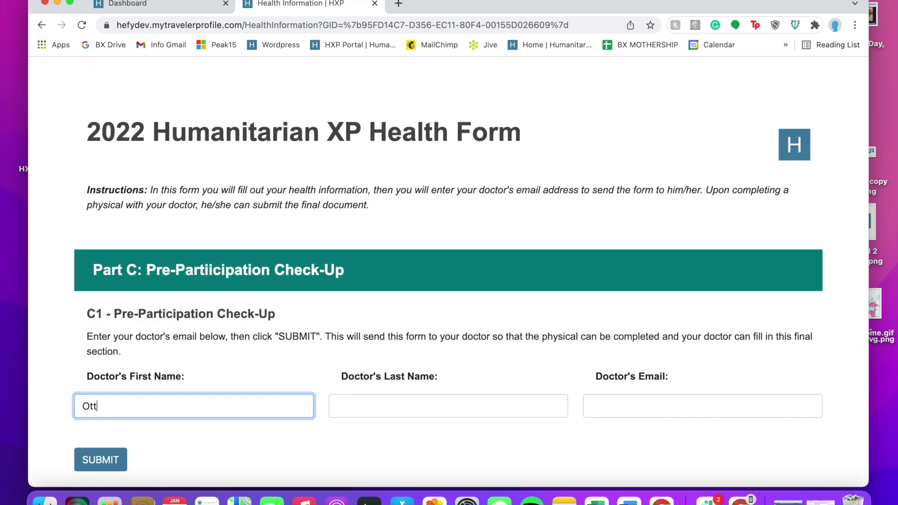
text(o)
key(Tab)
text(O)
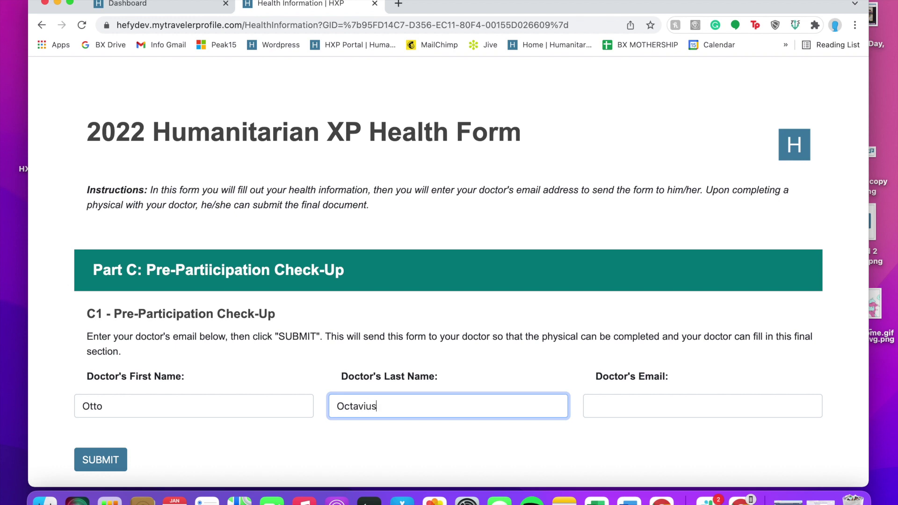
click(590, 406)
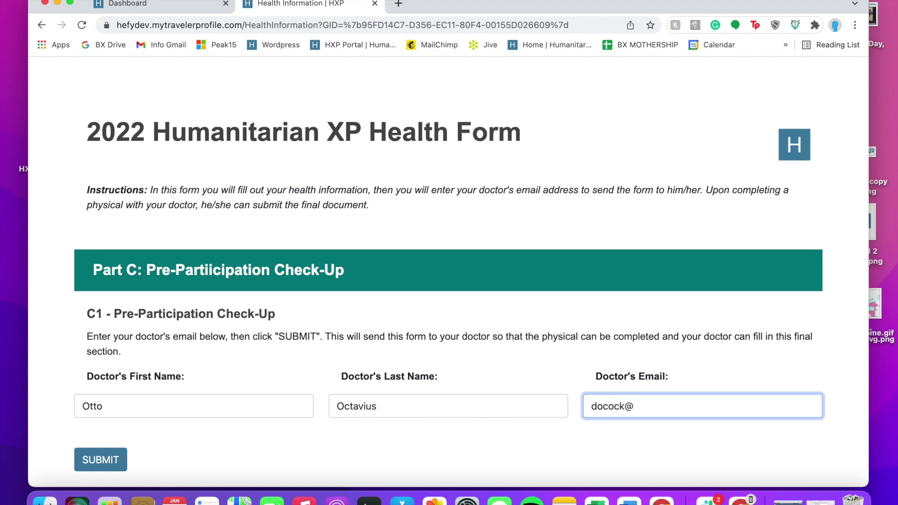
click(607, 395)
click(613, 368)
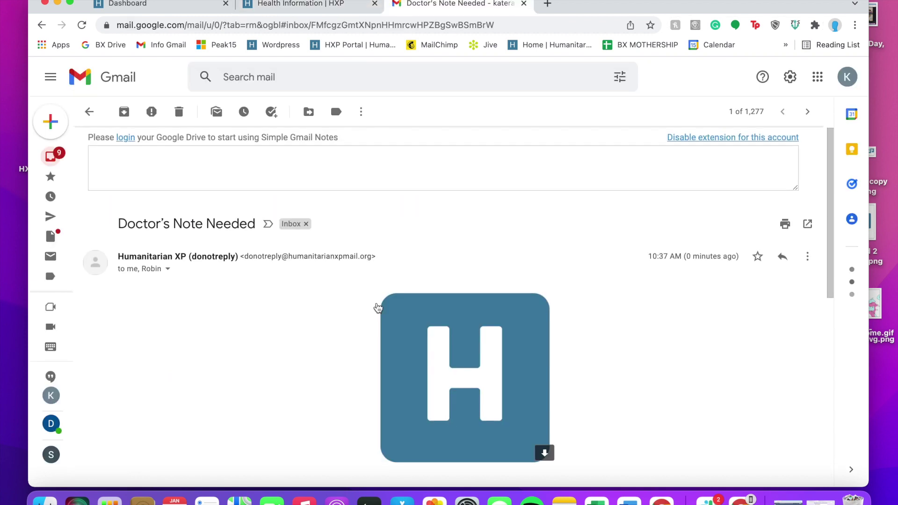
Check the sender and recipient details of the Doctor's Note Needed email
scroll(378, 307, down, 3)
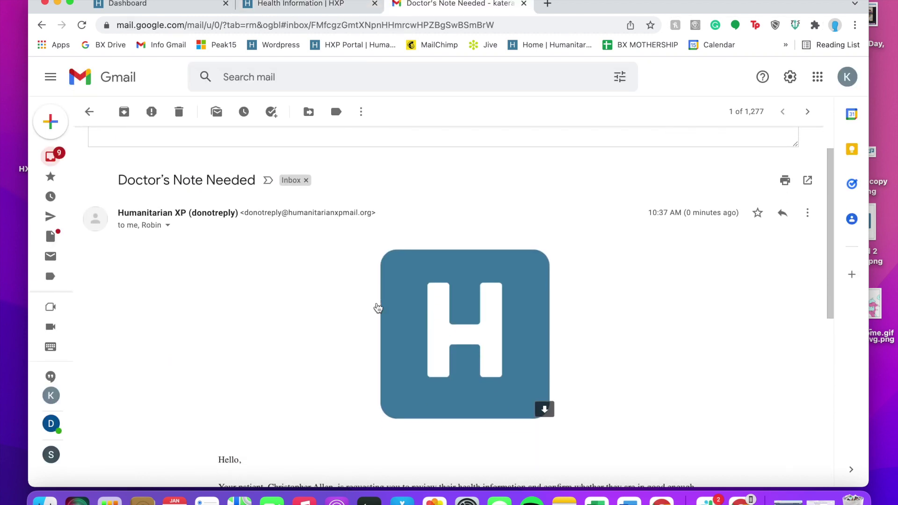
click(168, 160)
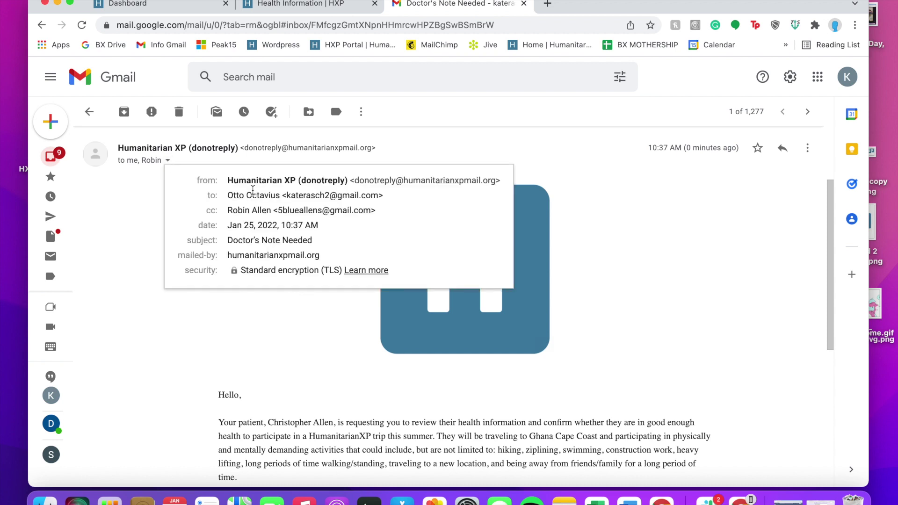
key(super+a)
click(589, 217)
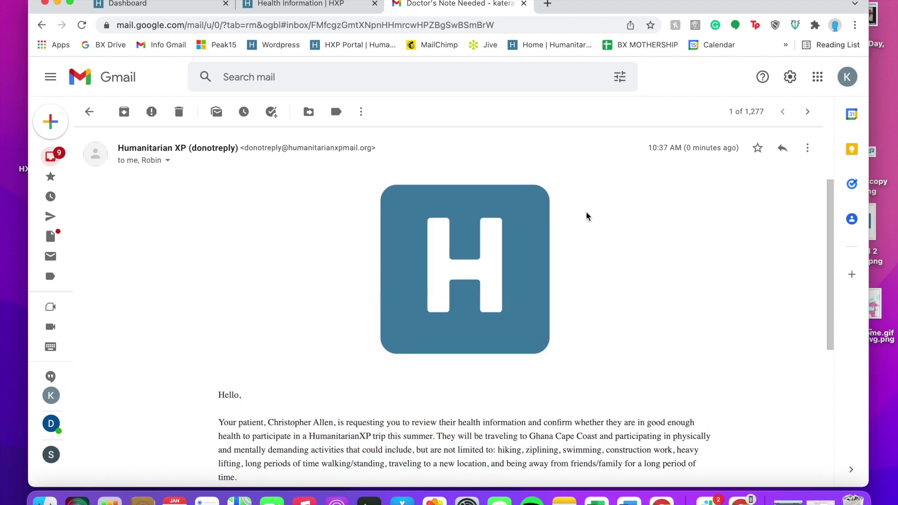
click(166, 161)
click(142, 216)
Read through the email, noting the destination Ghana Cape Coast, then return to the health form
scroll(215, 261, down, 2)
scroll(215, 261, down, 3)
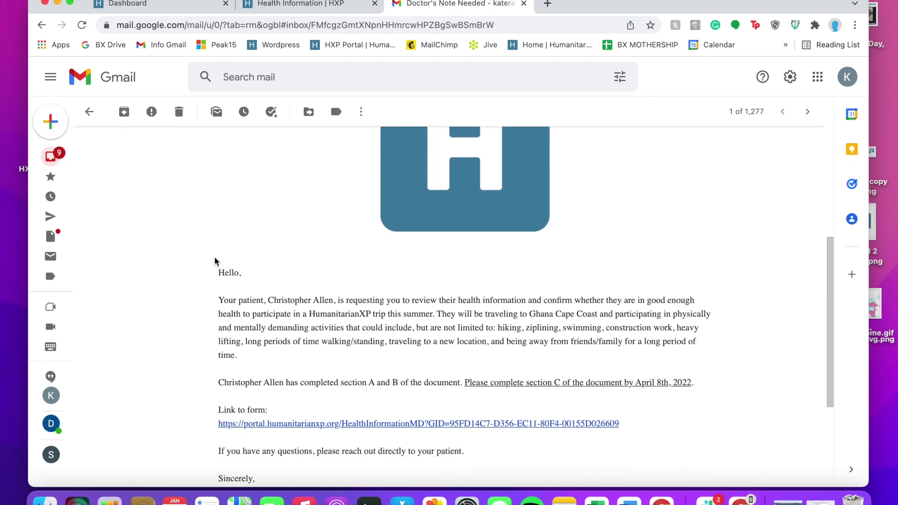
scroll(214, 261, down, 2)
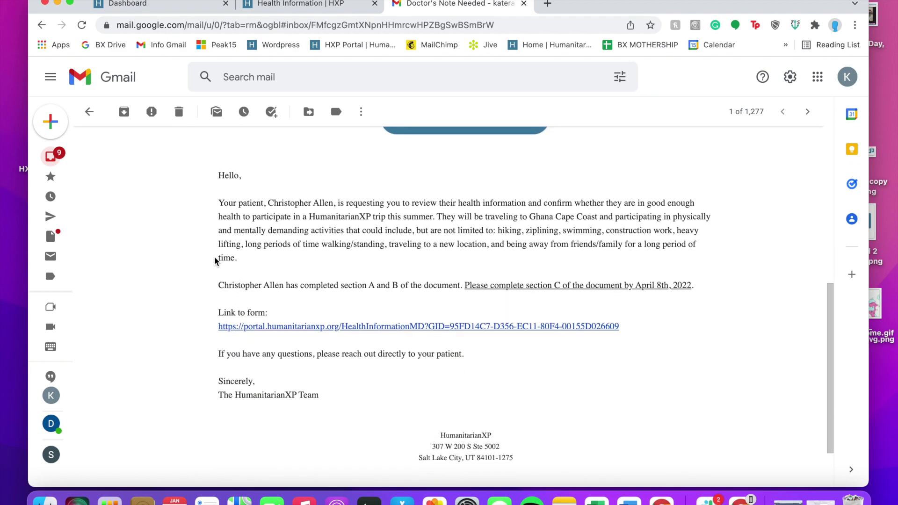
drag(532, 206, 595, 211)
click(715, 235)
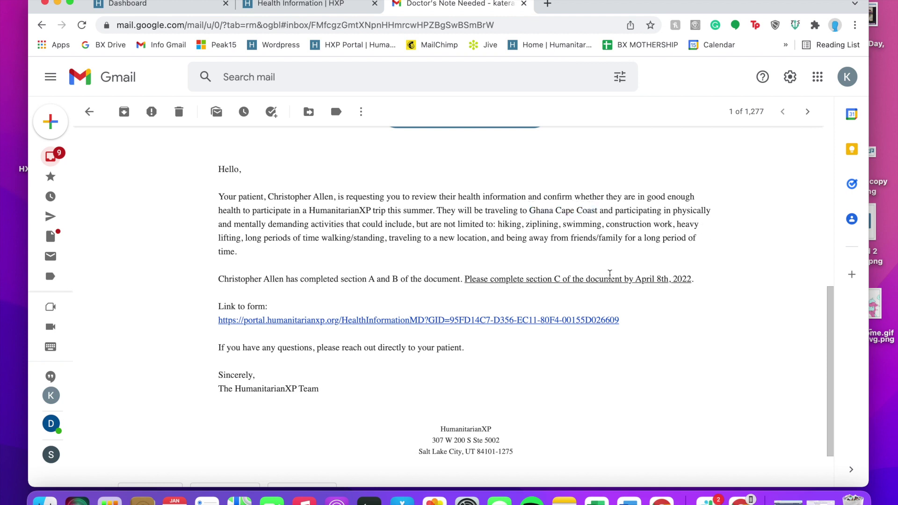
scroll(610, 274, down, 2)
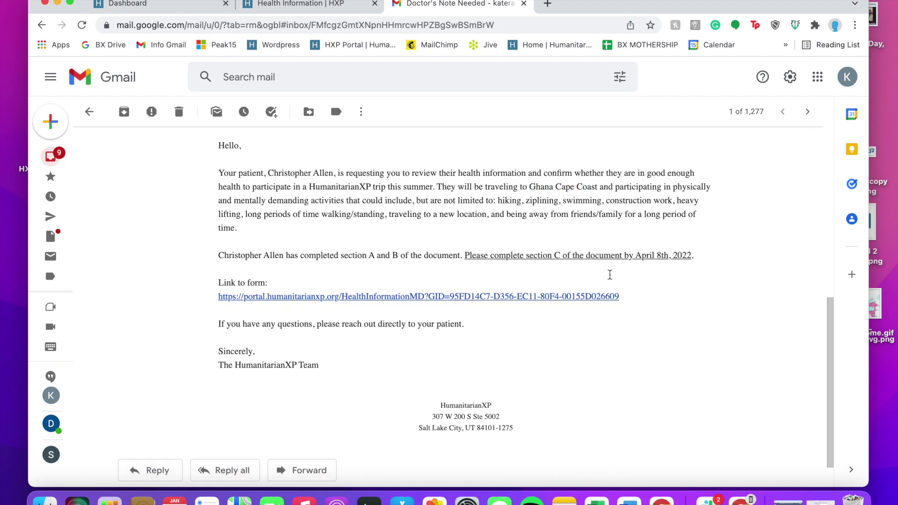
click(300, 3)
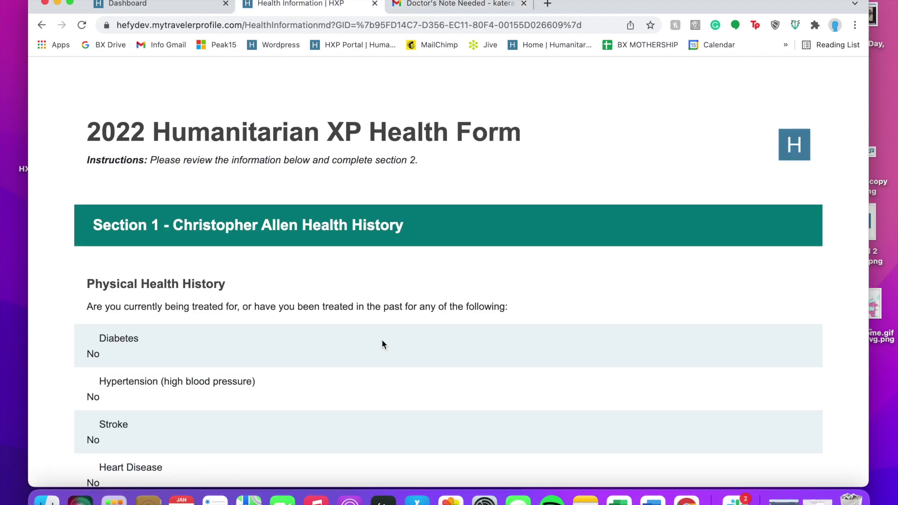
Scroll past Section 1's Allergies and Medications down to 'Section 2 - For doctor use only'
scroll(382, 341, down, 3)
scroll(382, 345, down, 5)
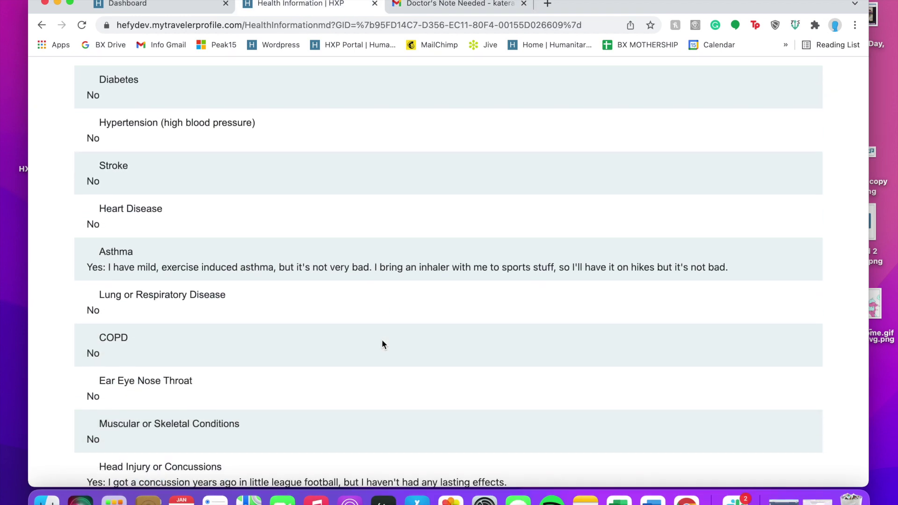
scroll(383, 344, down, 5)
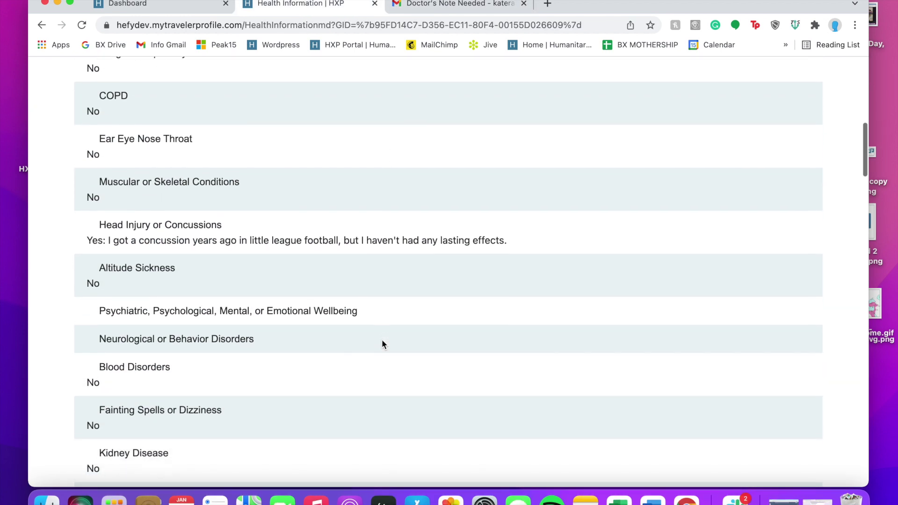
scroll(383, 345, down, 9)
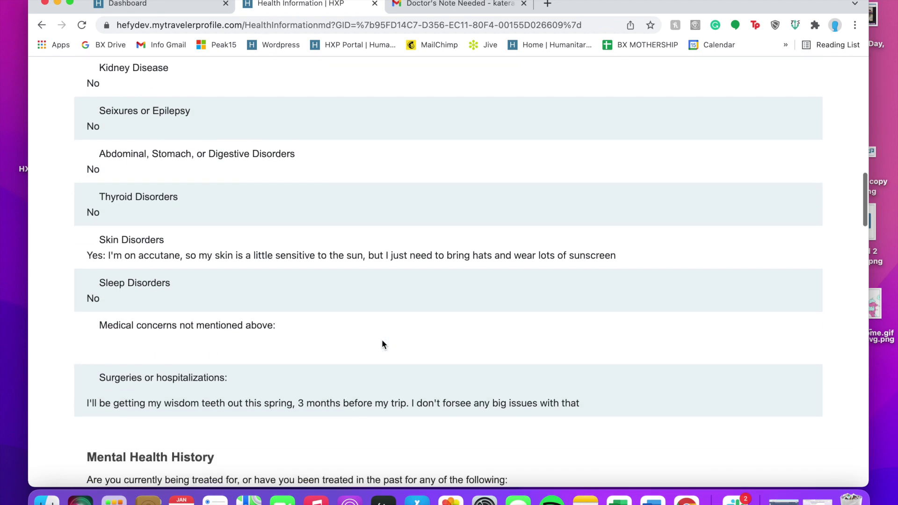
scroll(383, 344, down, 7)
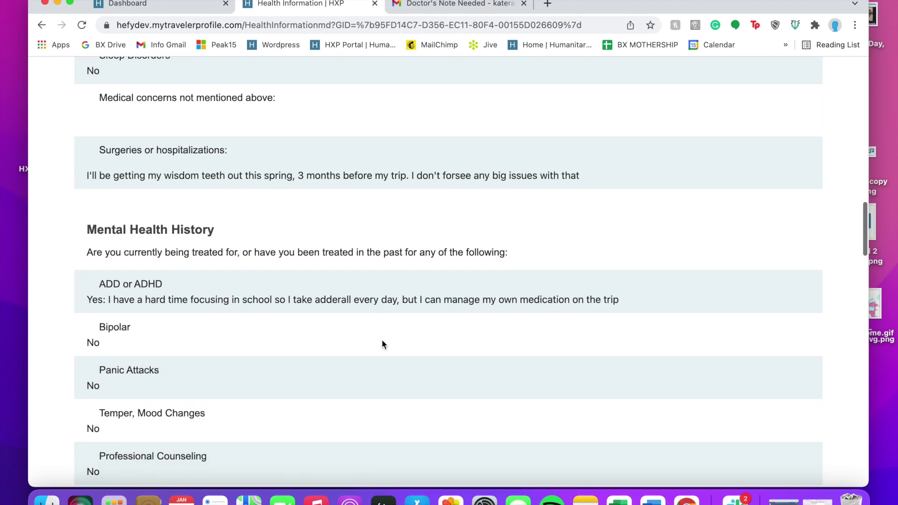
scroll(383, 342, down, 13)
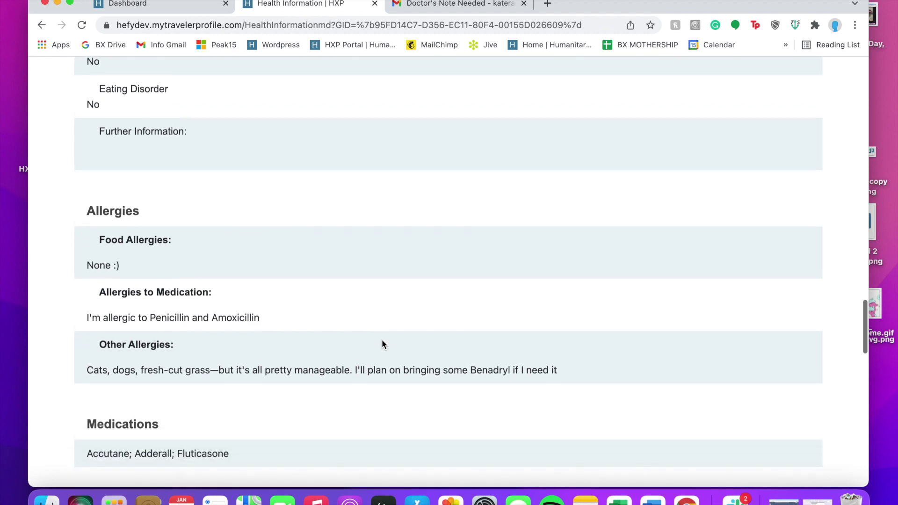
scroll(382, 339, down, 7)
Mark eyes, ears/nose/throat and lungs Normal, noting asthma treated with Fluticasone under Lungs
click(91, 259)
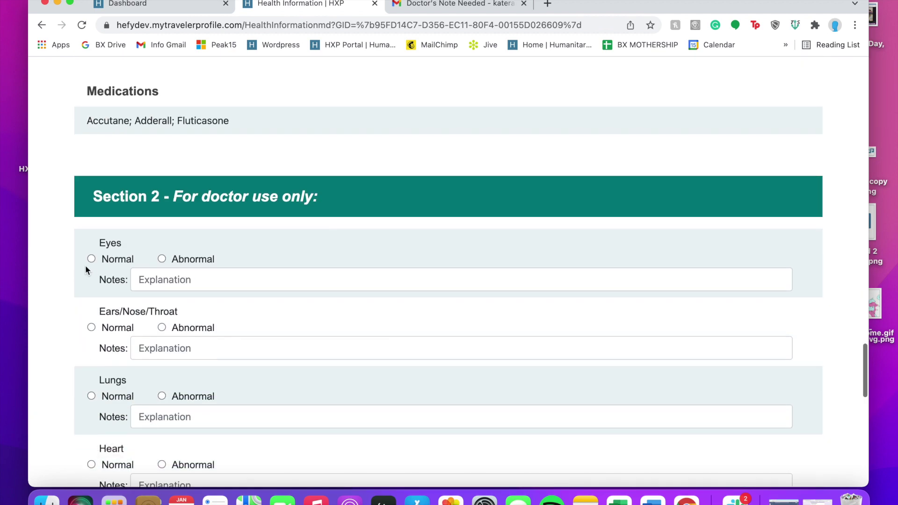
click(91, 328)
scroll(94, 331, down, 3)
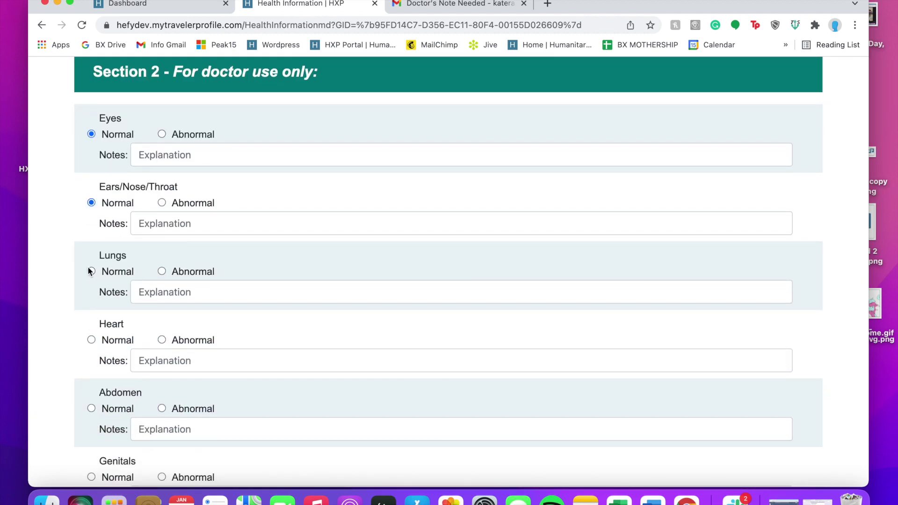
click(91, 272)
key(Tab)
text(A)
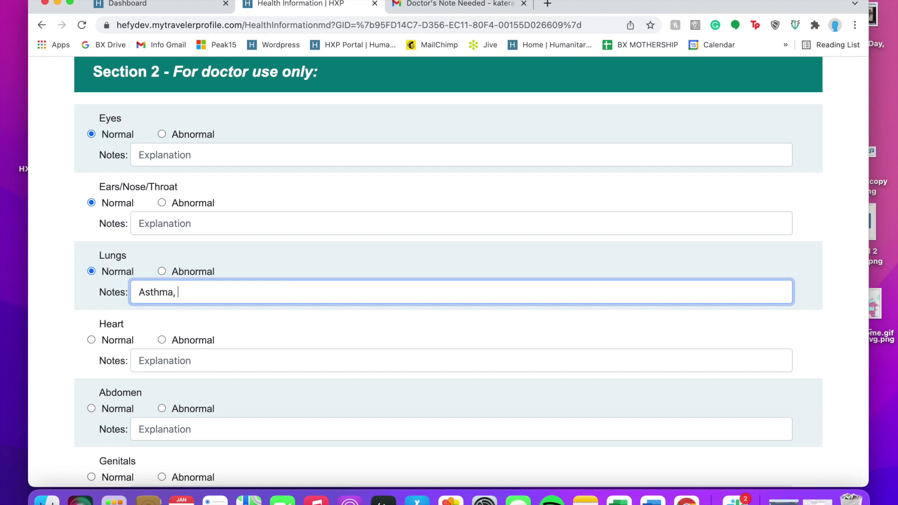
text(sthma; I've perscribed)
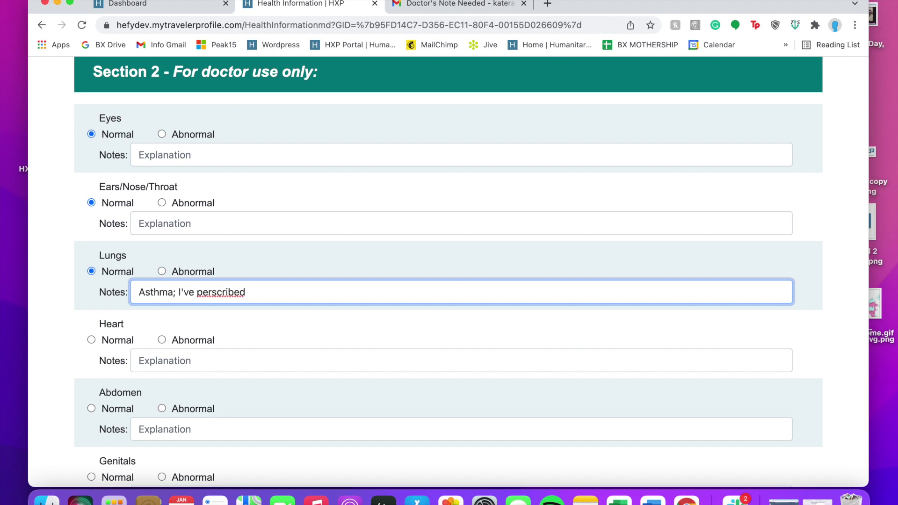
key(BackSpace)
key(BackSpace)
key(BackSpace)
key(BackSpace)
key(BackSpace)
key(BackSpace)
key(BackSpace)
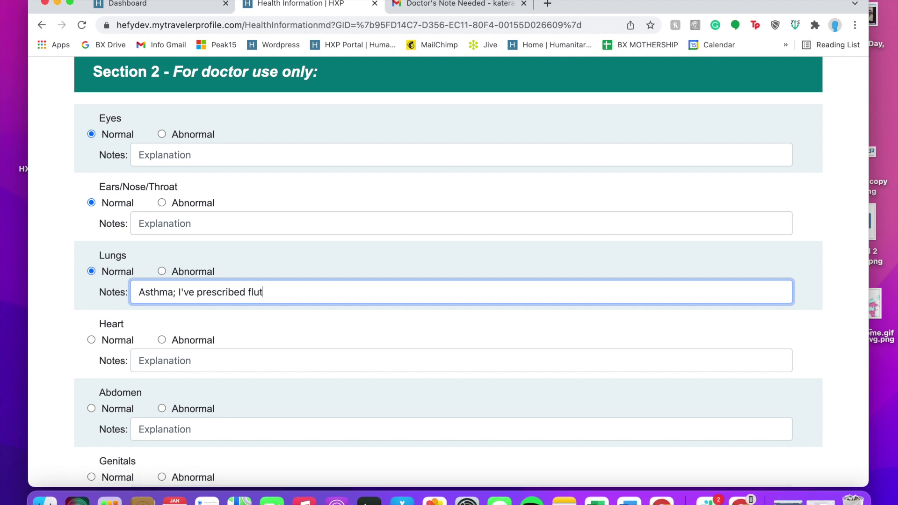
Mark heart, abdomen, genitals and neurological Normal, and comment the traveler is in great mental and physical shape
click(105, 339)
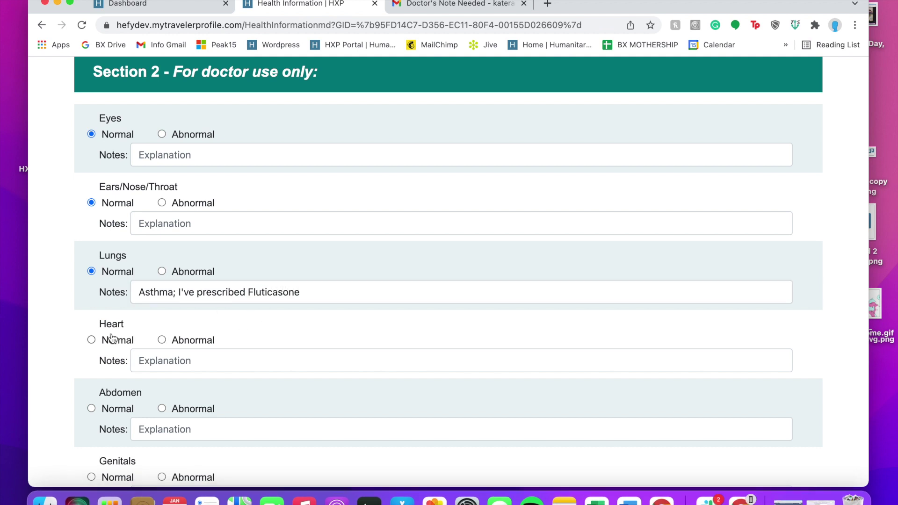
scroll(105, 356, down, 2)
click(105, 368)
scroll(104, 351, down, 3)
click(104, 335)
scroll(101, 281, down, 5)
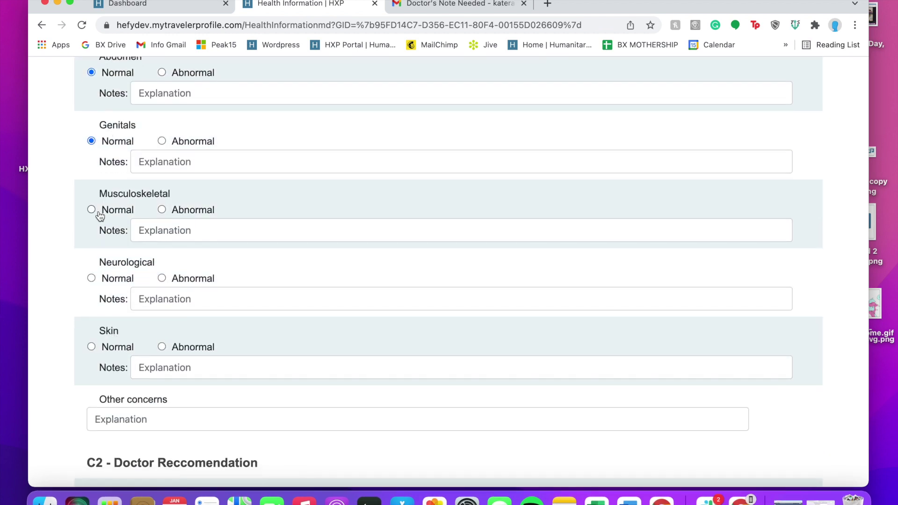
click(125, 280)
scroll(158, 304, down, 1)
click(129, 392)
text(Chr)
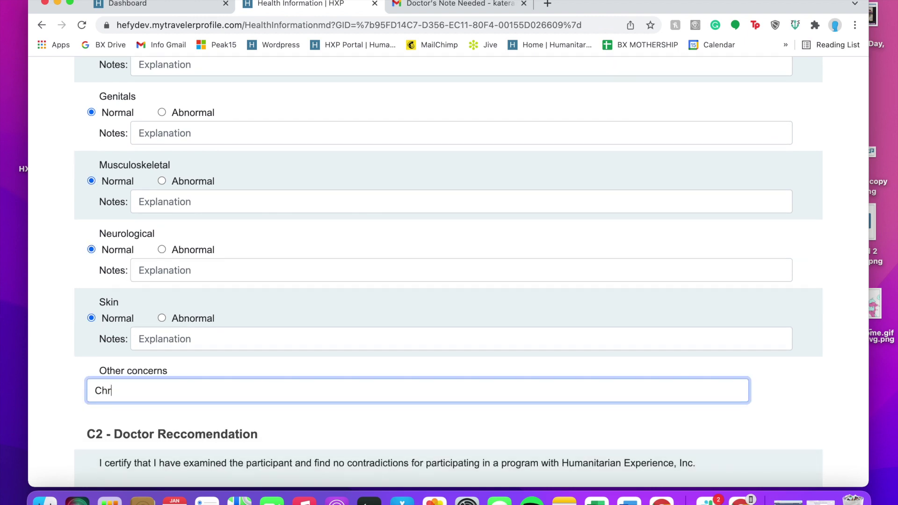
text(is is in great mental and physical shape—I don't think he'l)
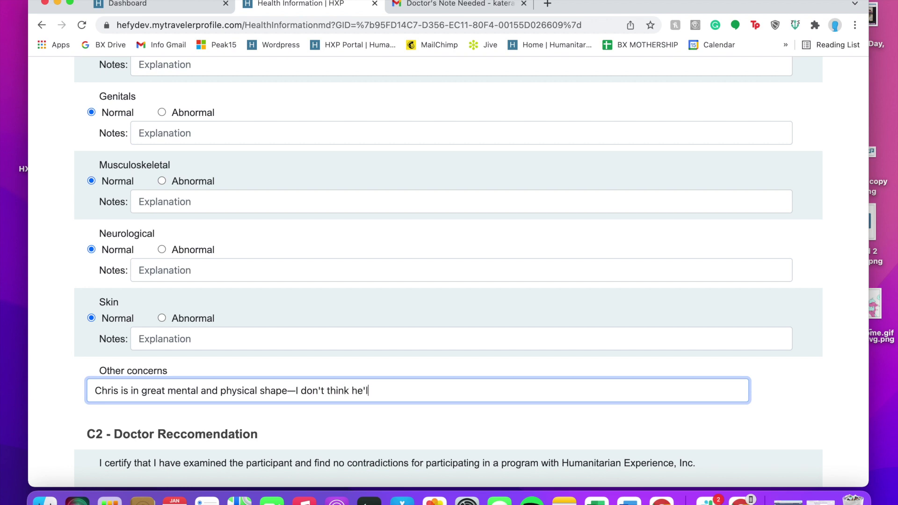
text(l have any issues with the activities y)
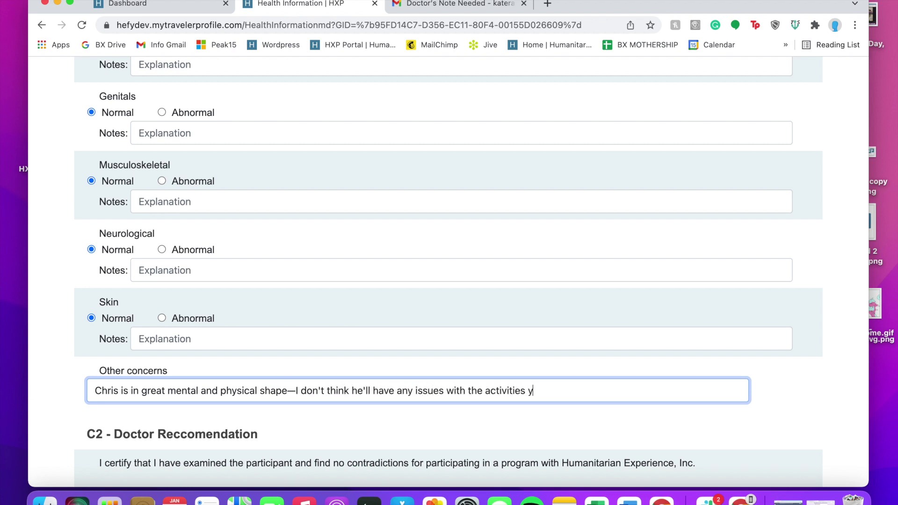
text(ou've described!)
scroll(96, 321, down, 5)
Select Yes for participation, sign with the doctor's name, date it 22-01-25 and submit
click(92, 312)
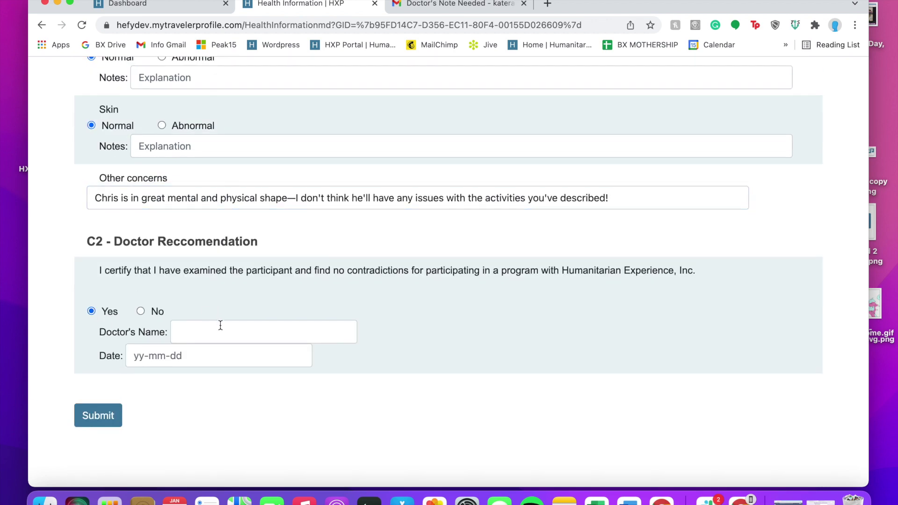
click(220, 326)
text(Dr, )
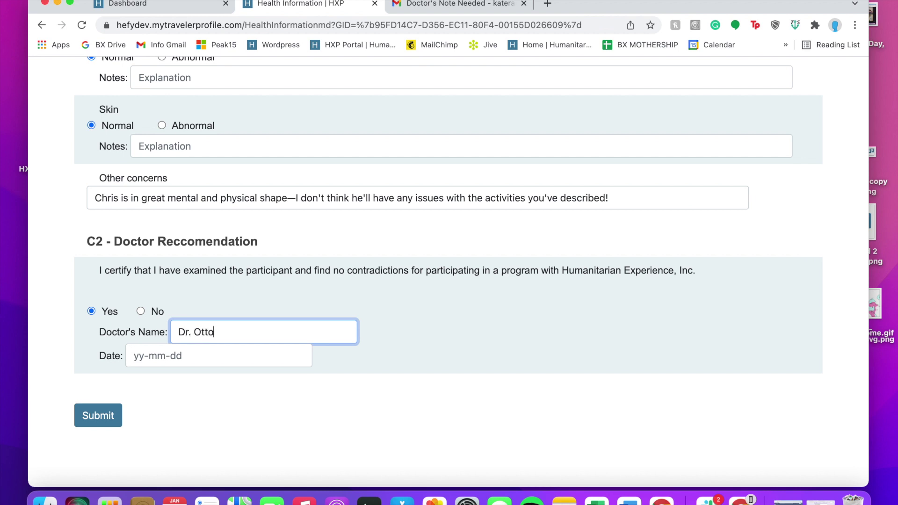
text(Otto Octavius)
click(134, 355)
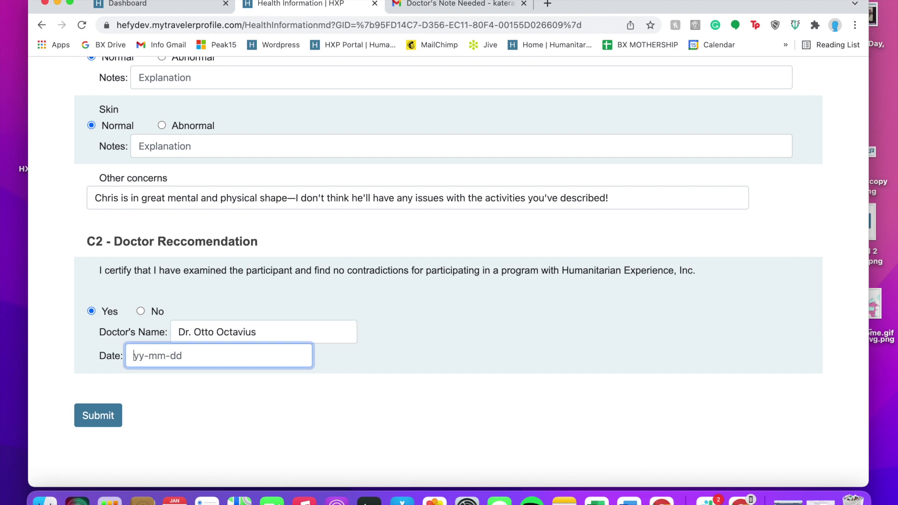
text(22-01-25)
click(116, 414)
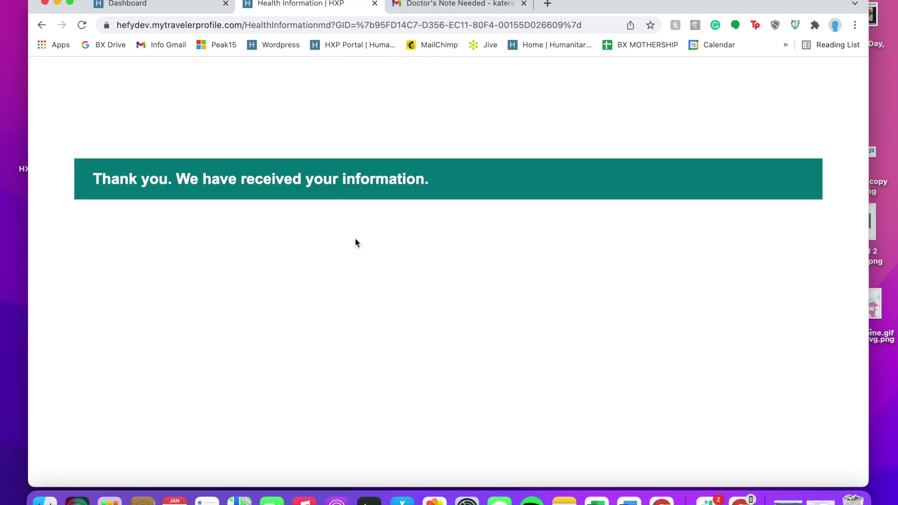
Go to the traveler's dashboard and open the Parent/Guardian Info page
click(196, 7)
scroll(306, 327, down, 5)
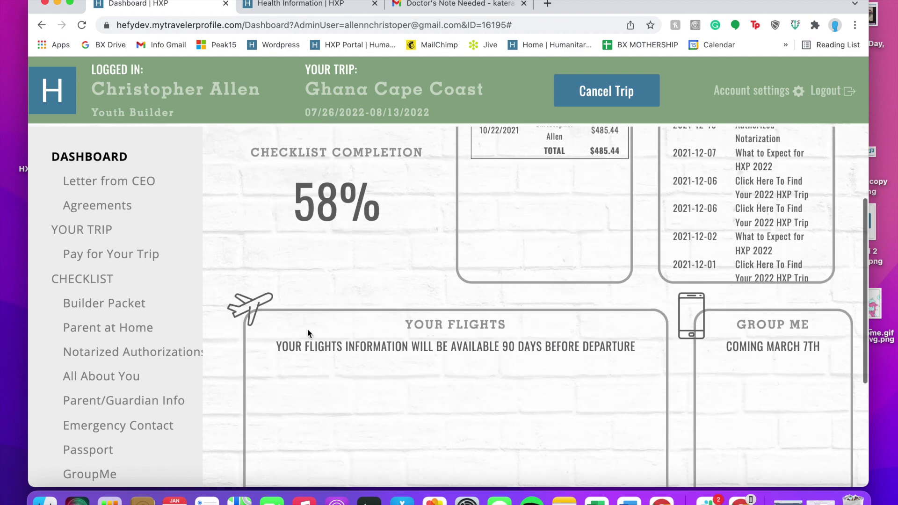
scroll(187, 374, down, 2)
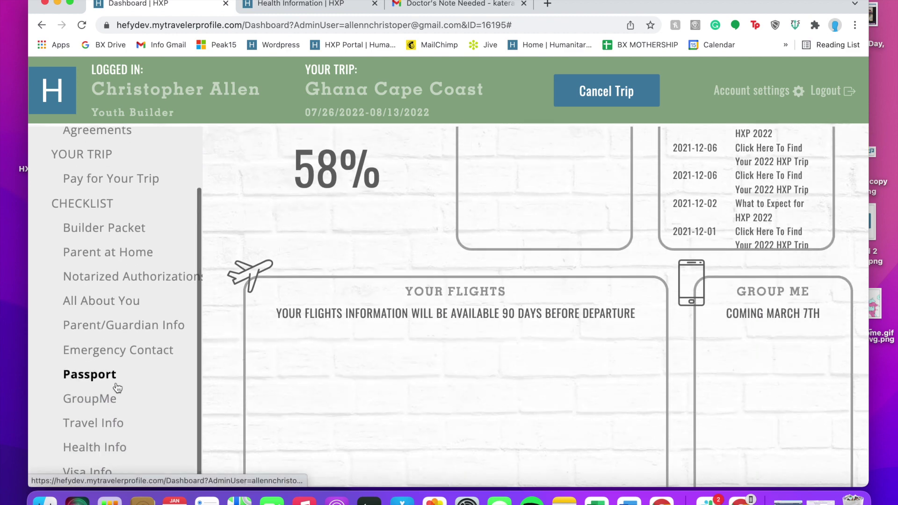
click(124, 308)
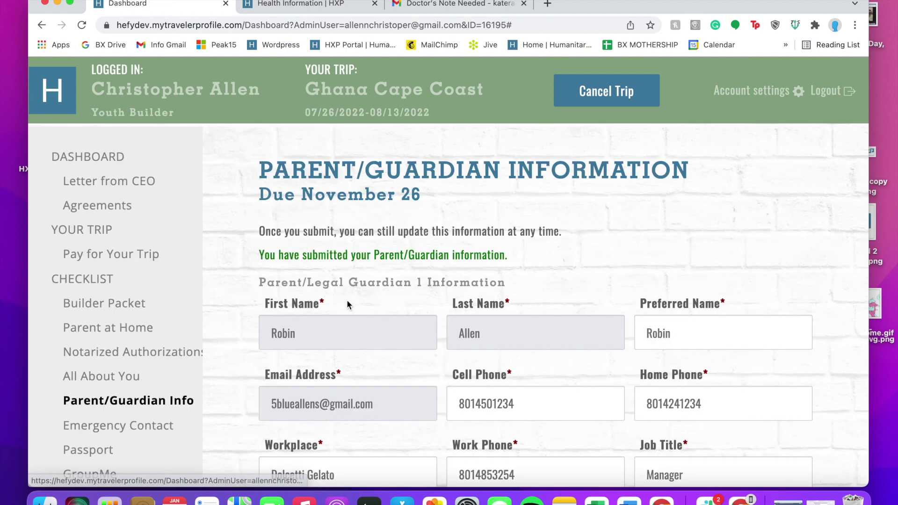
scroll(105, 416, down, 2)
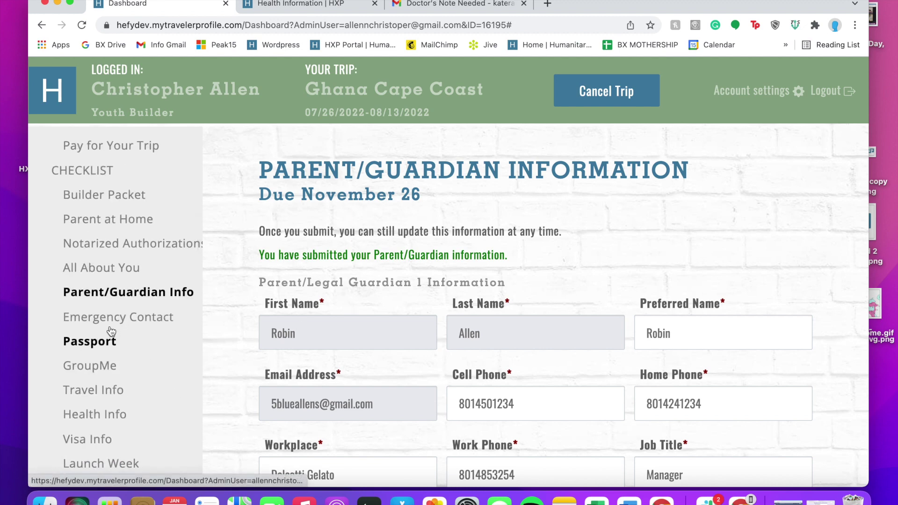
Open Health Info, check the 01/25/2022 submission confirmation, and go to the insurance card upload
click(105, 411)
scroll(357, 340, down, 3)
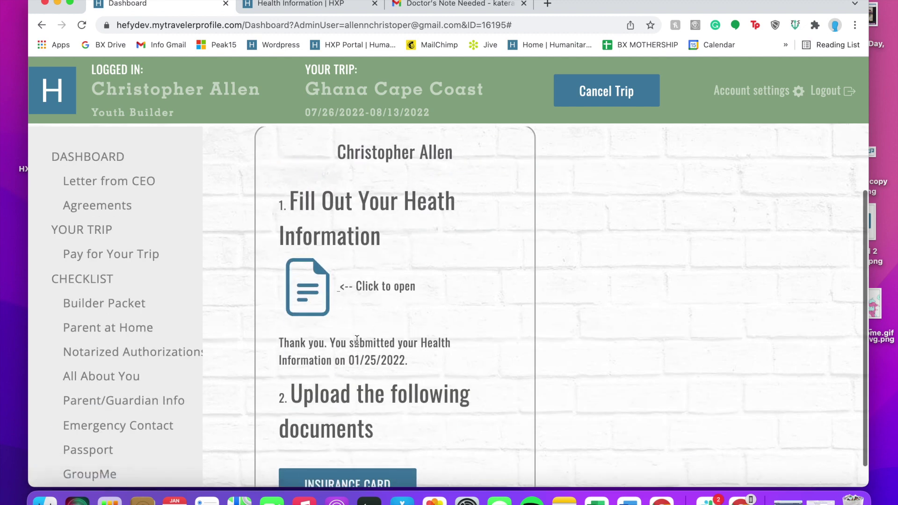
scroll(357, 340, up, 1)
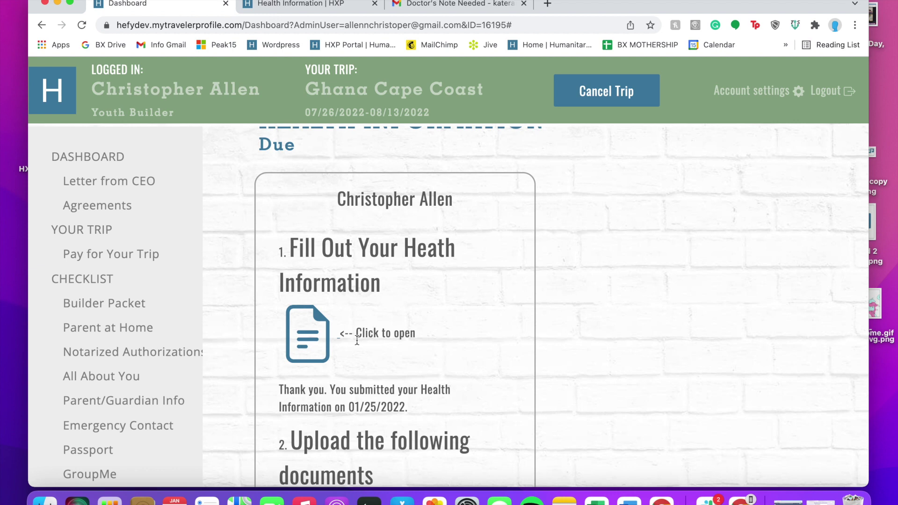
scroll(357, 340, down, 3)
drag(298, 273, 442, 288)
click(441, 288)
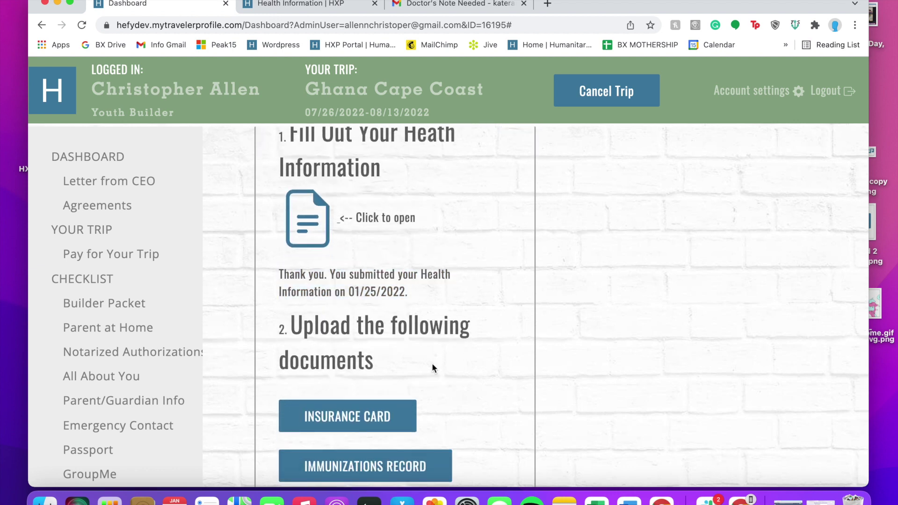
scroll(431, 363, down, 1)
click(379, 379)
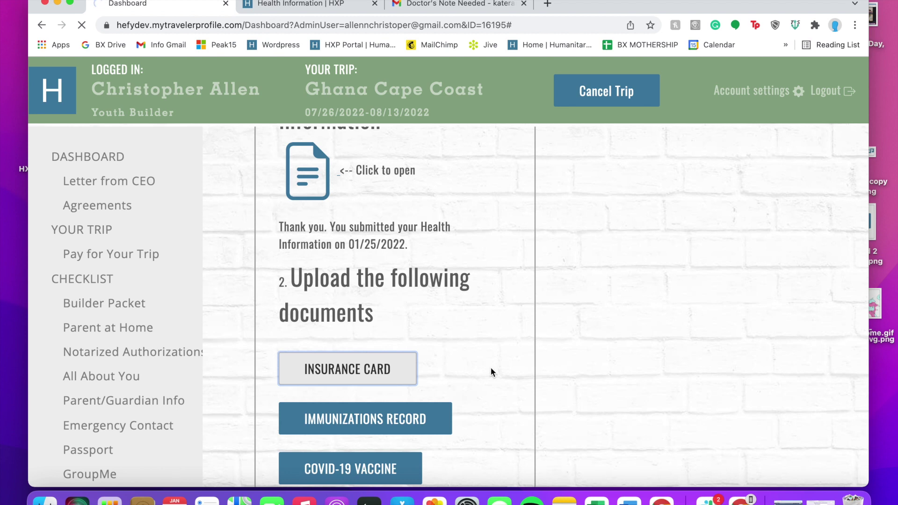
Scroll through the Upload Documents page and swipe back to the Dashboard
scroll(490, 367, down, 1)
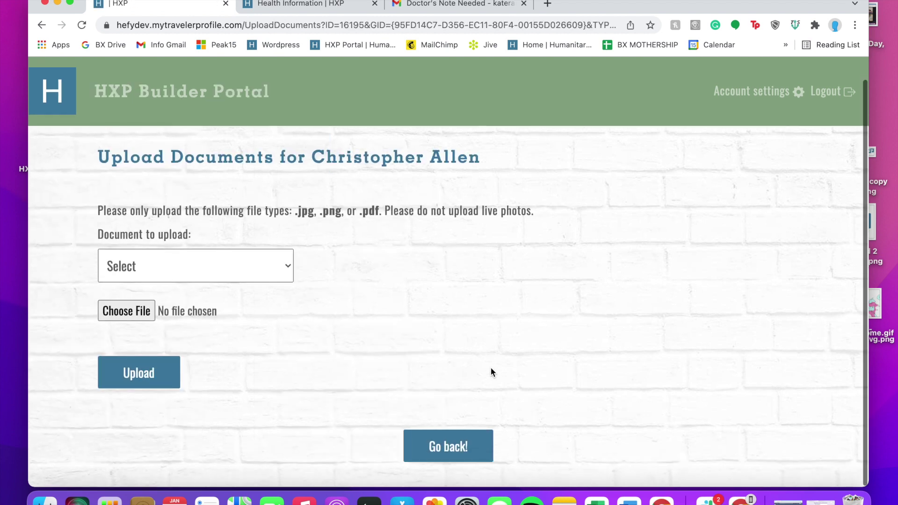
scroll(490, 369, down, 1)
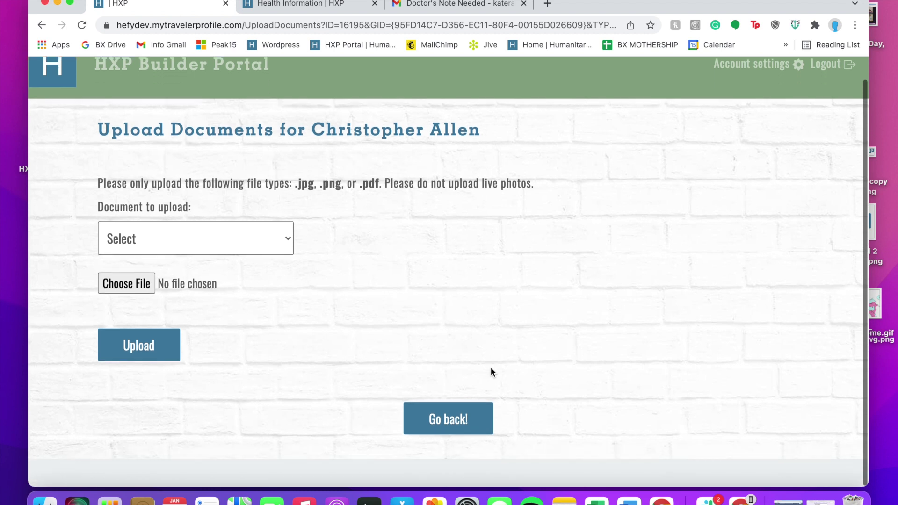
scroll(491, 367, up, 1)
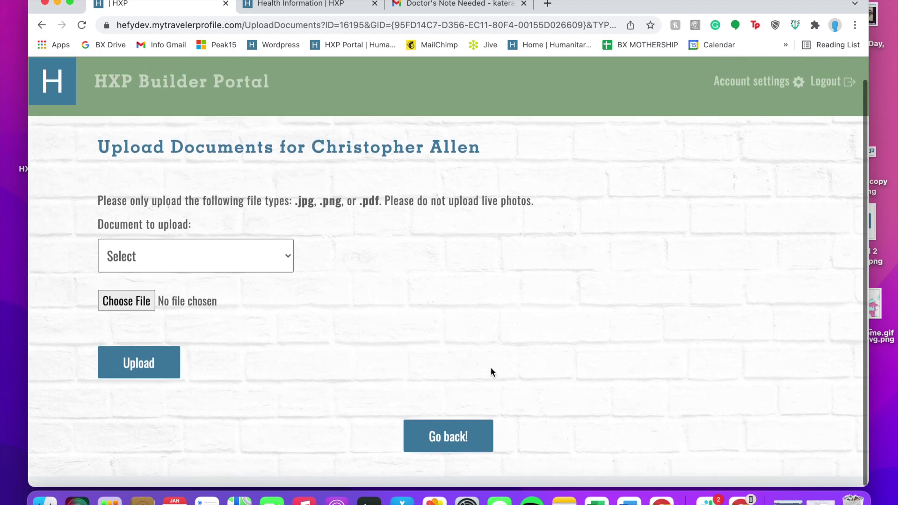
scroll(490, 367, left, 3)
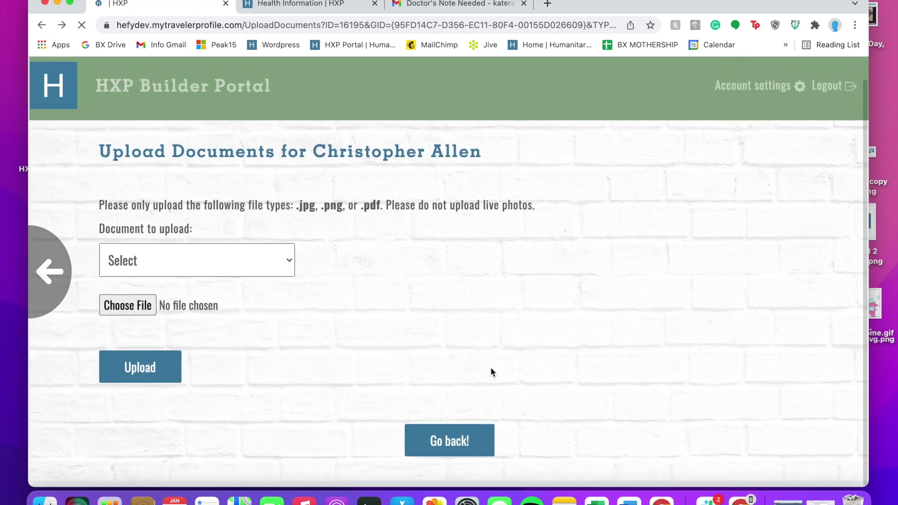